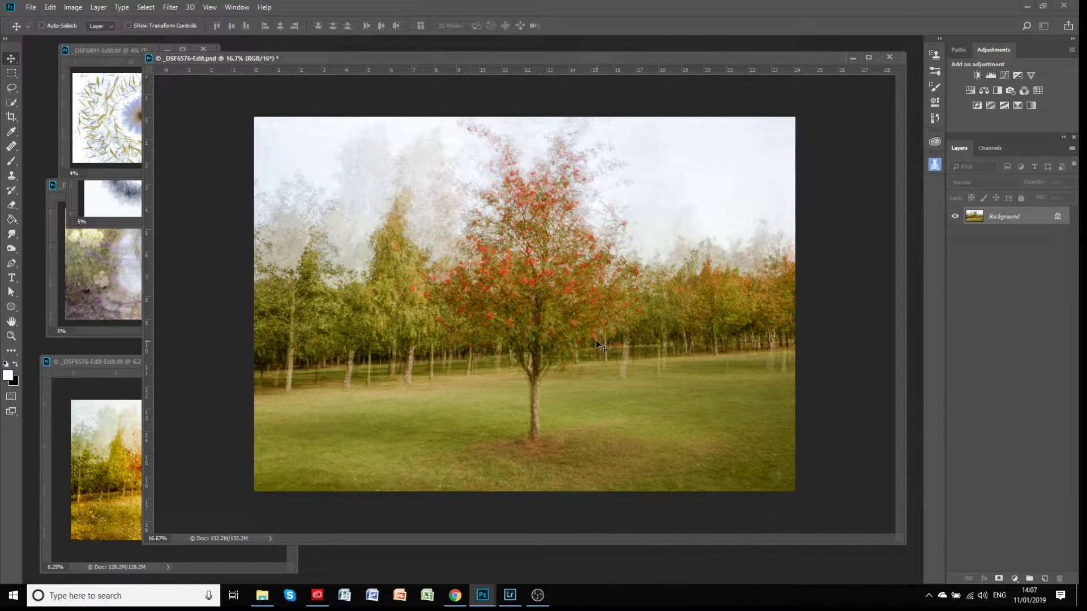
Enlarge the _DSF6891-Edit.tif flower image to 12.5% for viewing and close it without saving changes.
{"action": "left_click", "coordinate": [115, 49]}
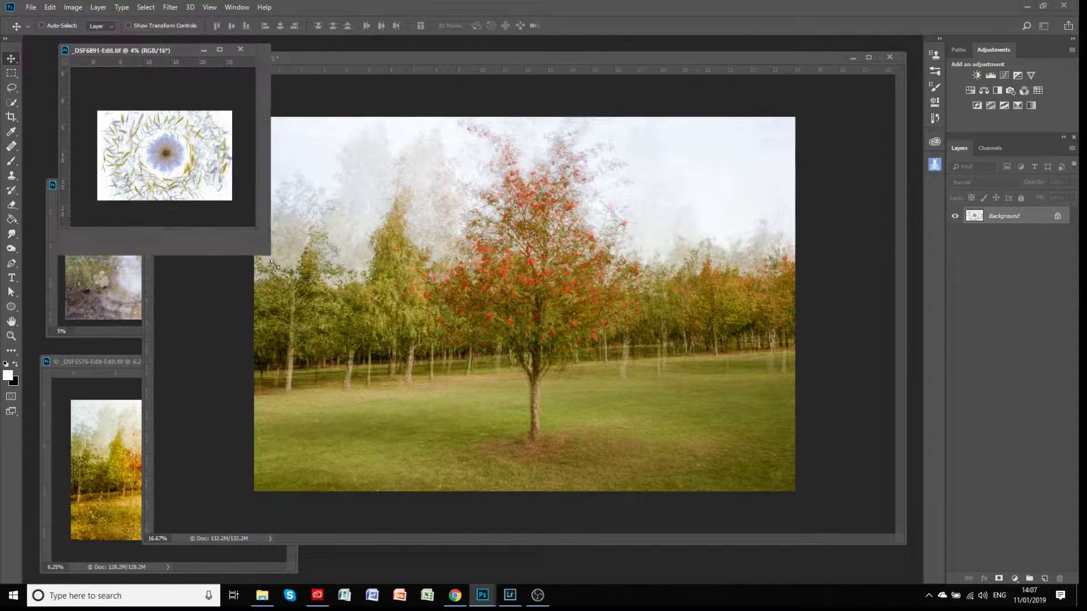
{"action": "left_click", "coordinate": [10, 336]}
{"action": "left_click", "coordinate": [330, 249]}
{"action": "left_click", "coordinate": [329, 249]}
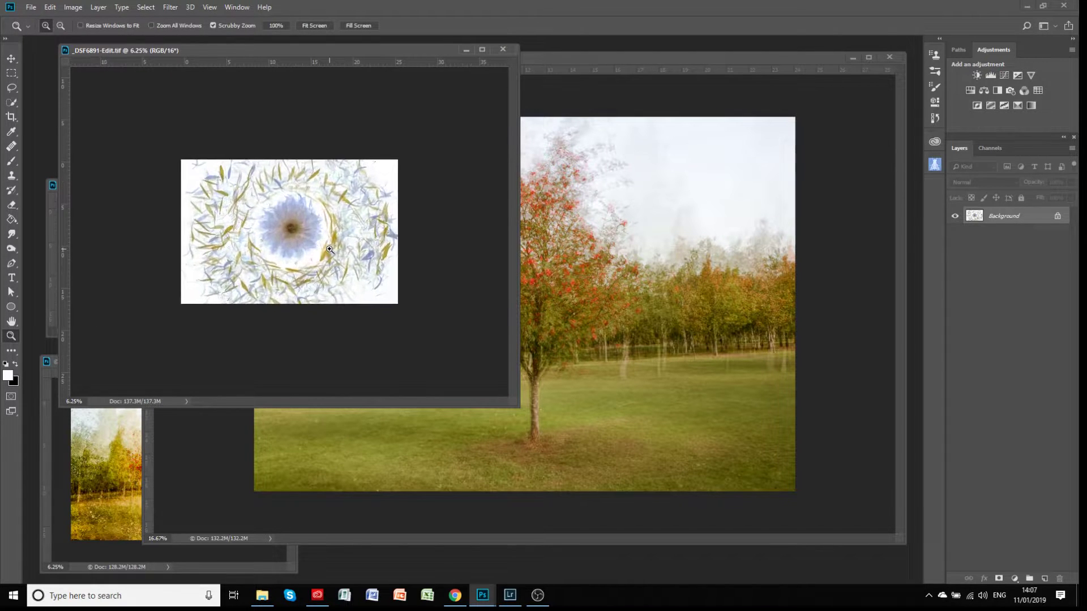
{"action": "left_click", "coordinate": [329, 248]}
{"action": "left_click", "coordinate": [328, 247]}
{"action": "left_click_drag", "start_coordinate": [517, 405], "coordinate": [653, 415]}
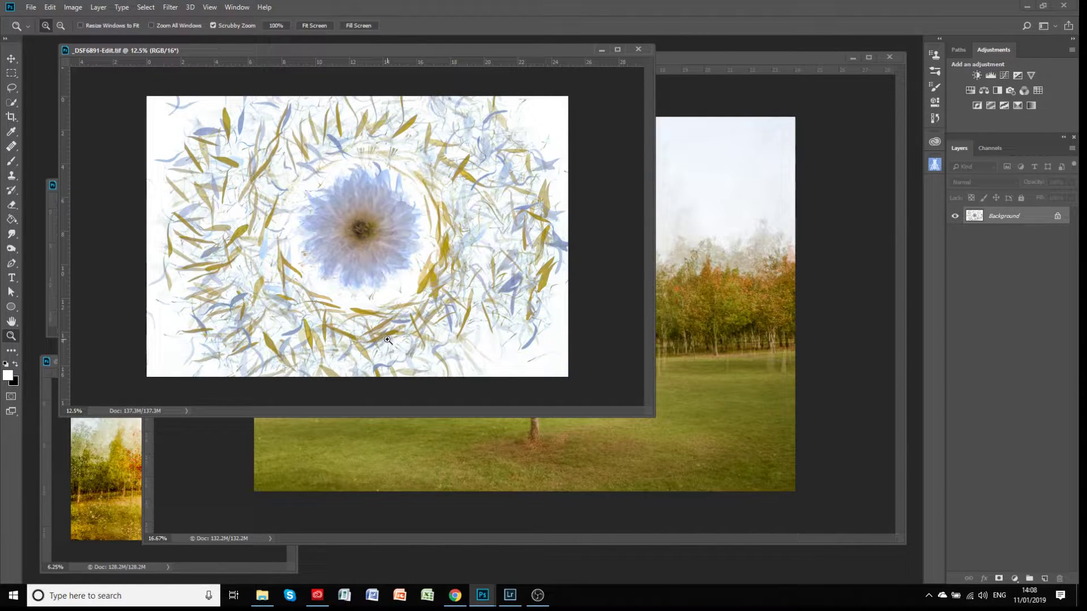
{"action": "left_click", "coordinate": [637, 51]}
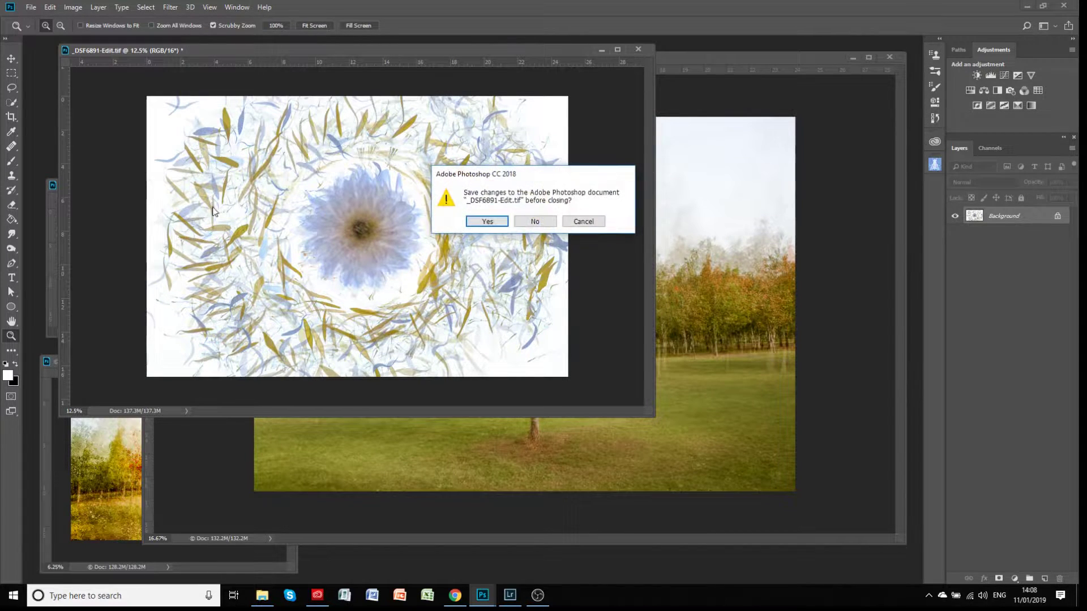
{"action": "left_click", "coordinate": [536, 221]}
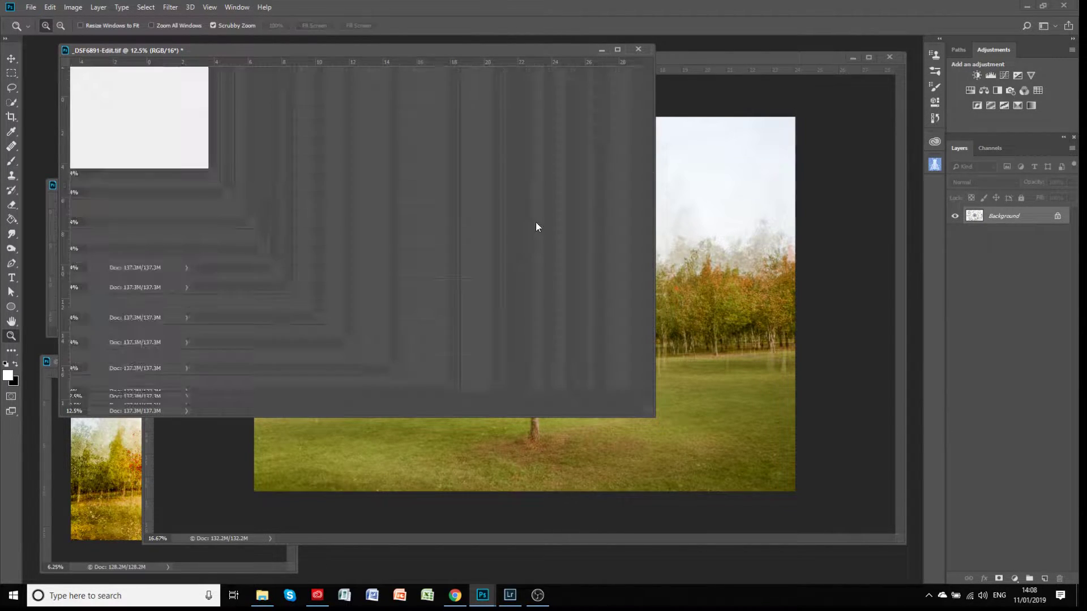
Enlarge the _DSF7226-Edit.tif purple flower image to 16.67% for viewing and minimize its window.
{"action": "left_click", "coordinate": [105, 94]}
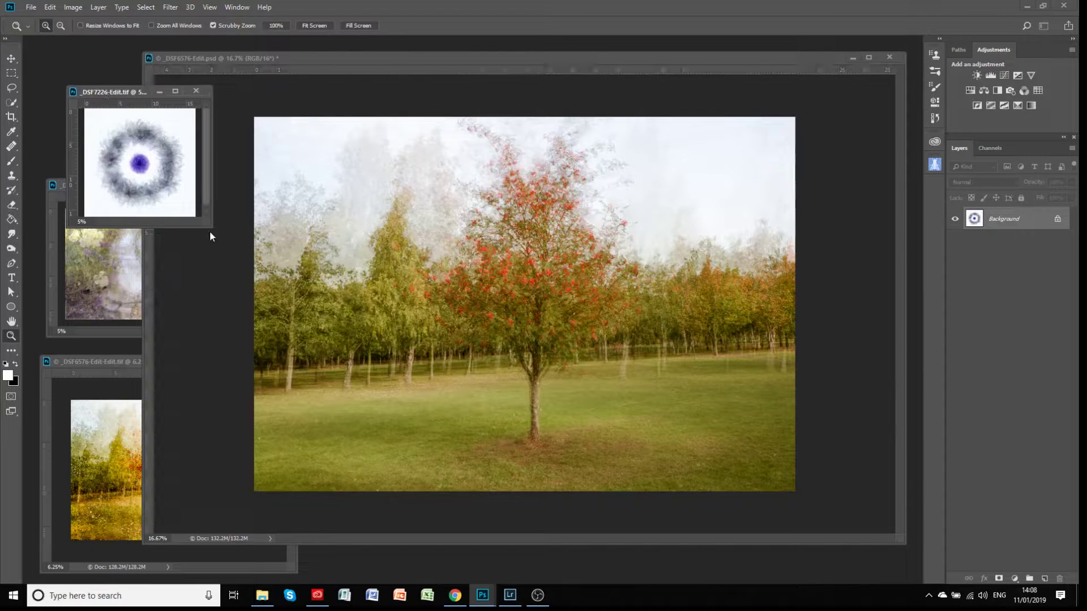
{"action": "left_click_drag", "start_coordinate": [210, 226], "coordinate": [570, 443]}
{"action": "left_click", "coordinate": [326, 285]}
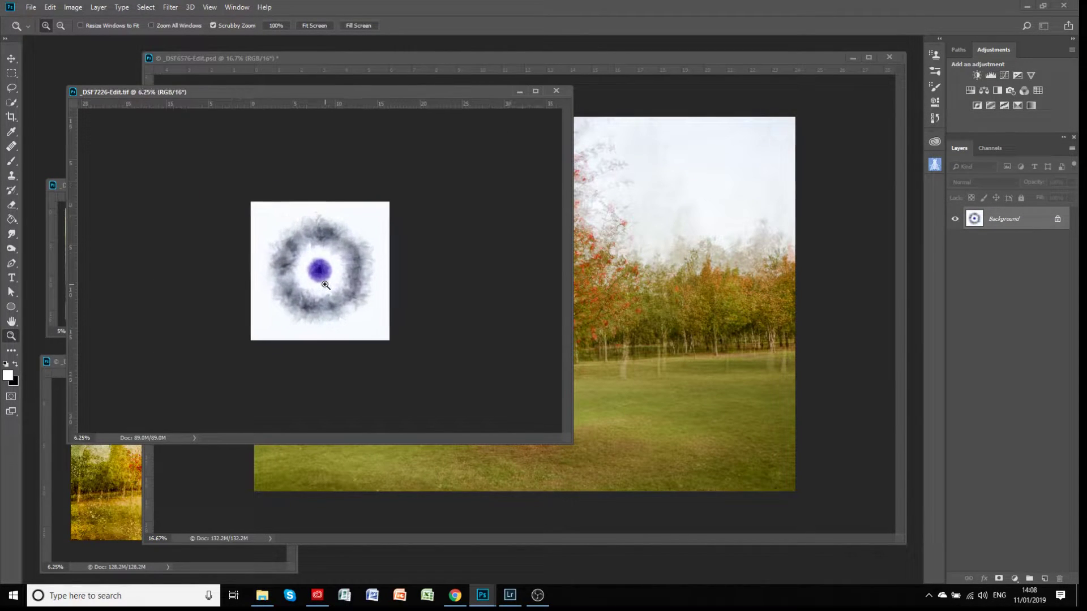
{"action": "left_click", "coordinate": [326, 285]}
{"action": "left_click", "coordinate": [318, 282]}
{"action": "left_click", "coordinate": [310, 280]}
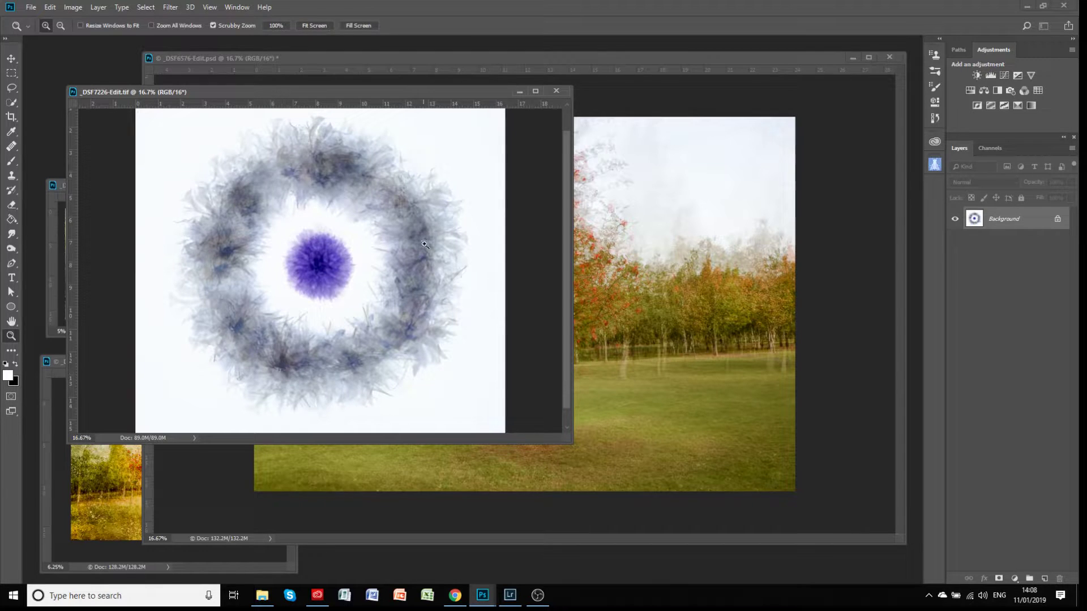
{"action": "left_click", "coordinate": [519, 92]}
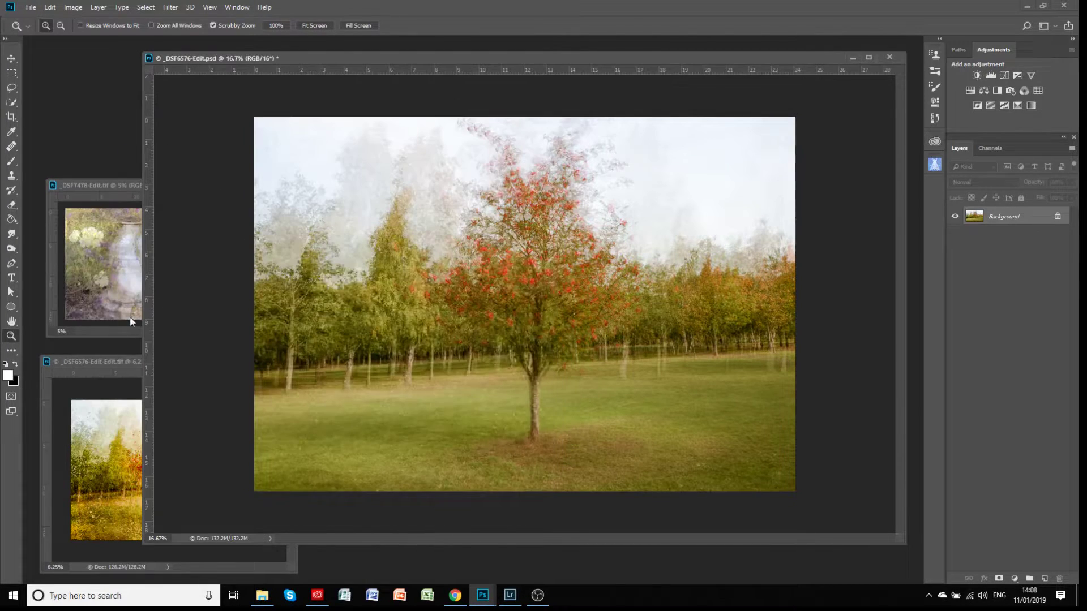
Enlarge the _DSF7478-Edit.tif garden image to 12.5% for viewing and minimize its window.
{"action": "left_click", "coordinate": [104, 185]}
{"action": "left_click_drag", "start_coordinate": [252, 336], "coordinate": [558, 498]}
{"action": "left_click", "coordinate": [278, 342]}
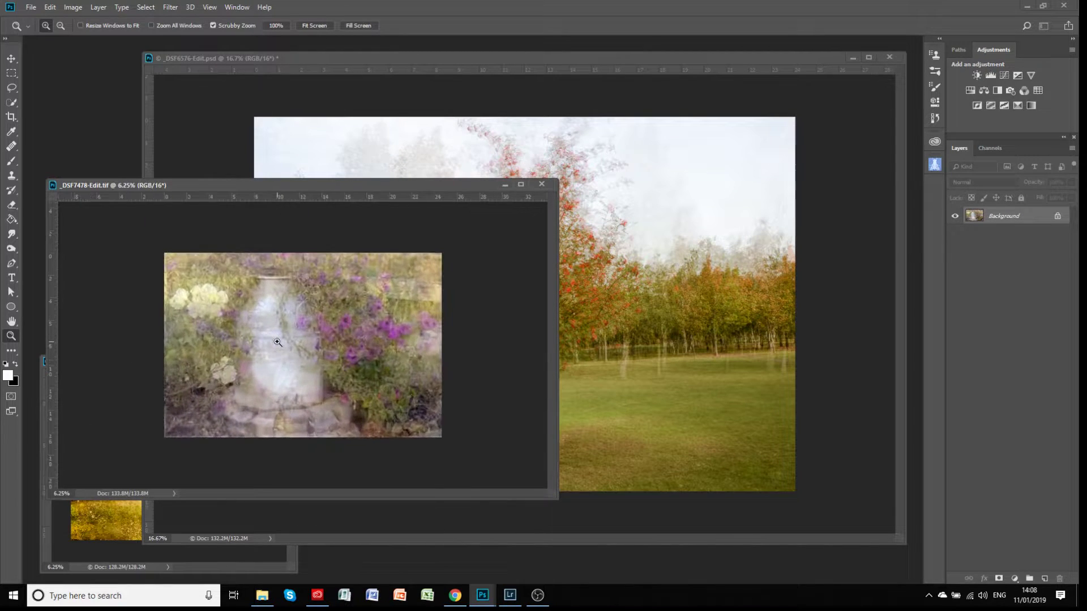
{"action": "left_click", "coordinate": [278, 342]}
{"action": "left_click", "coordinate": [278, 342]}
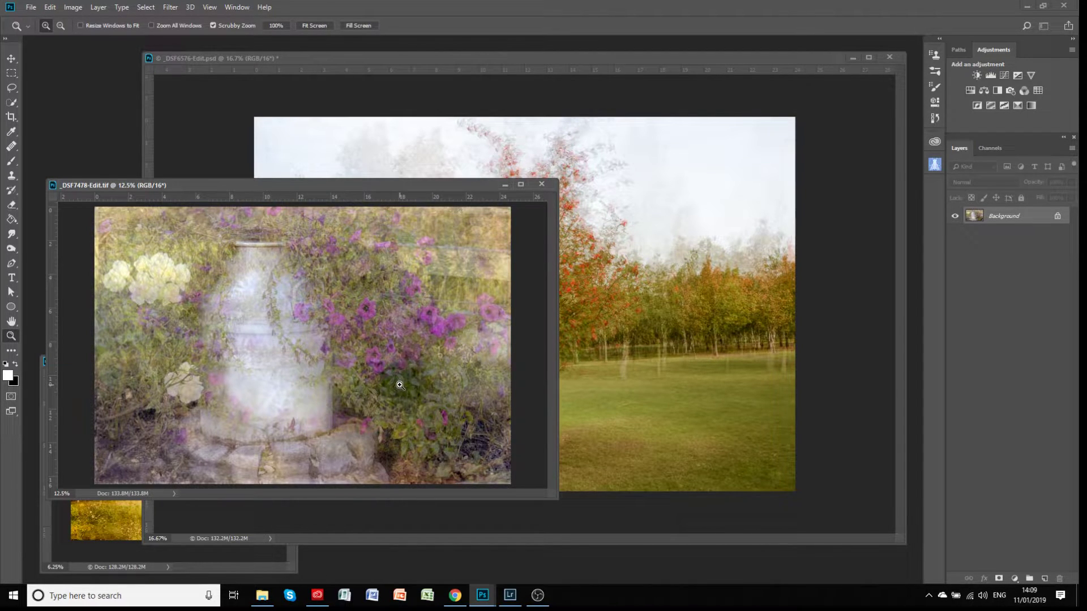
{"action": "left_click", "coordinate": [504, 185]}
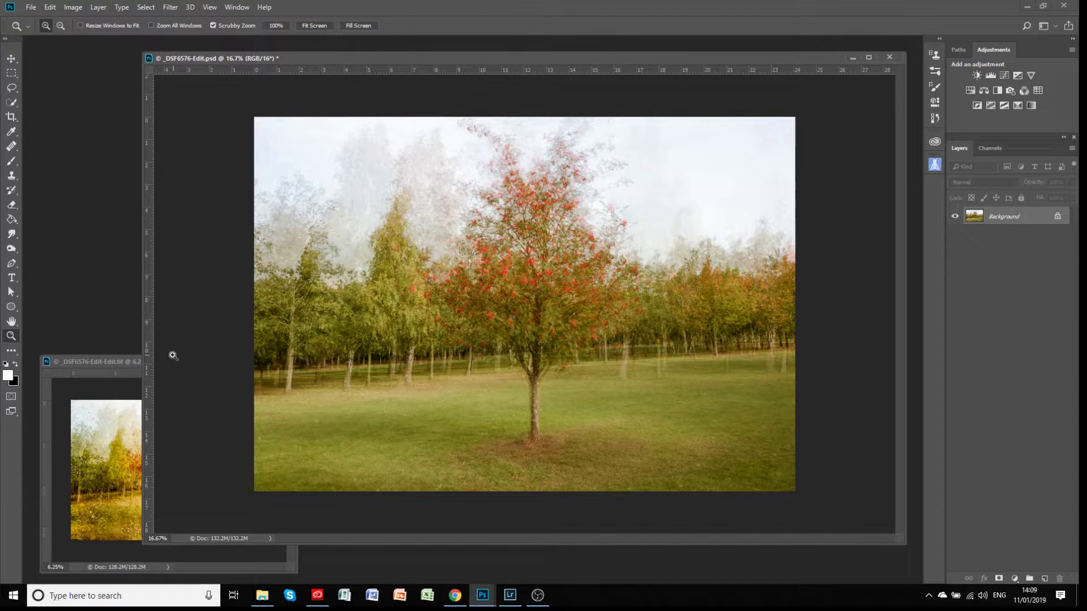
Enlarge the textured autumn tree image _DSF6576-Edit-Edit.tif to 16.67% for viewing and minimize its window.
{"action": "left_click_drag", "start_coordinate": [103, 362], "coordinate": [125, 119]}
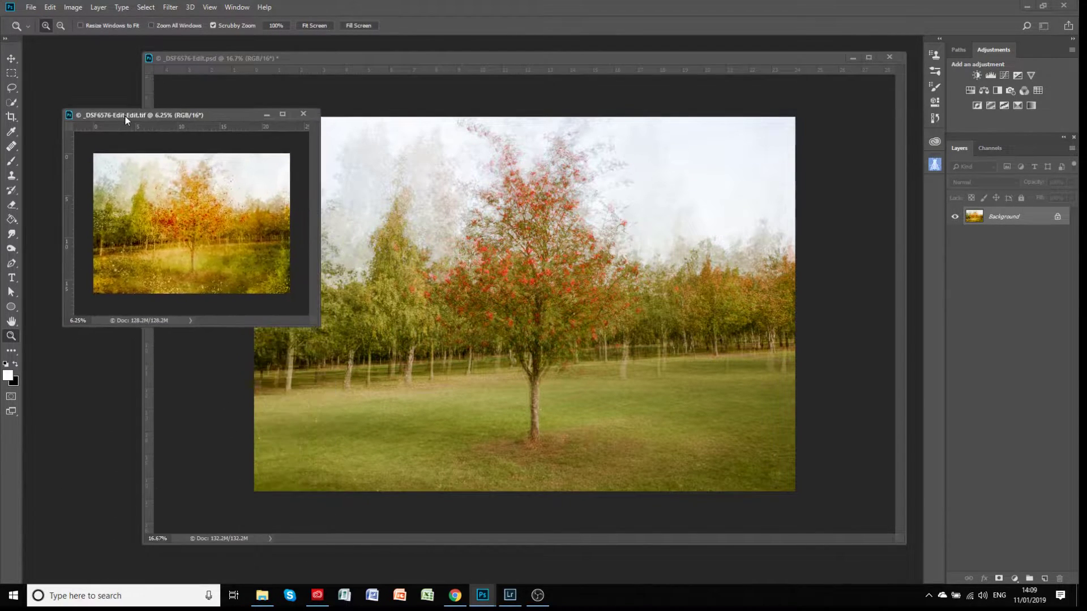
{"action": "left_click_drag", "start_coordinate": [303, 327], "coordinate": [645, 518]}
{"action": "left_click", "coordinate": [361, 342]}
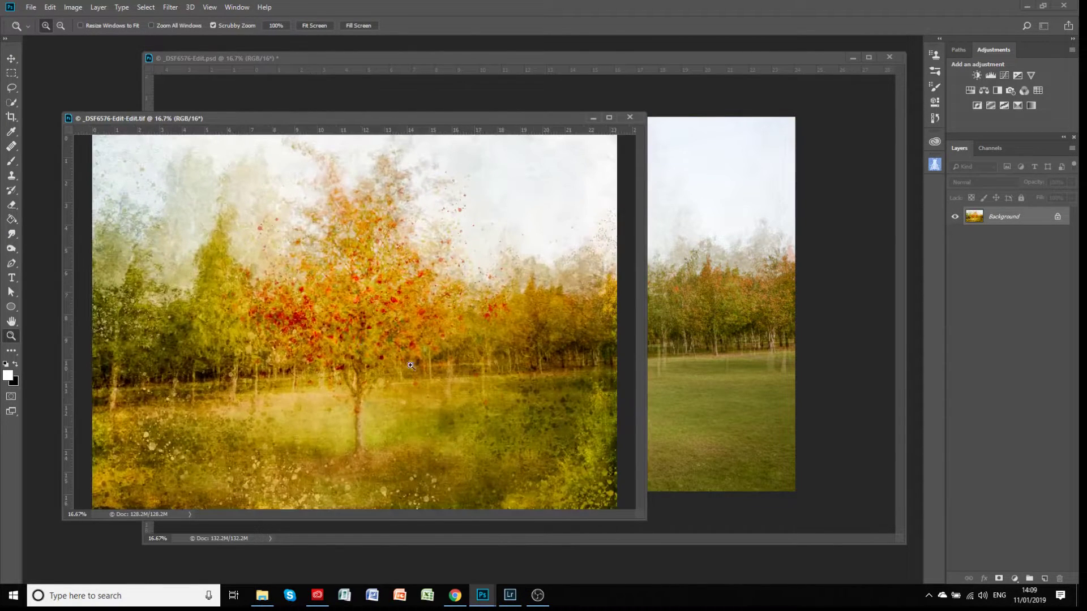
{"action": "left_click_drag", "start_coordinate": [643, 514], "coordinate": [731, 556]}
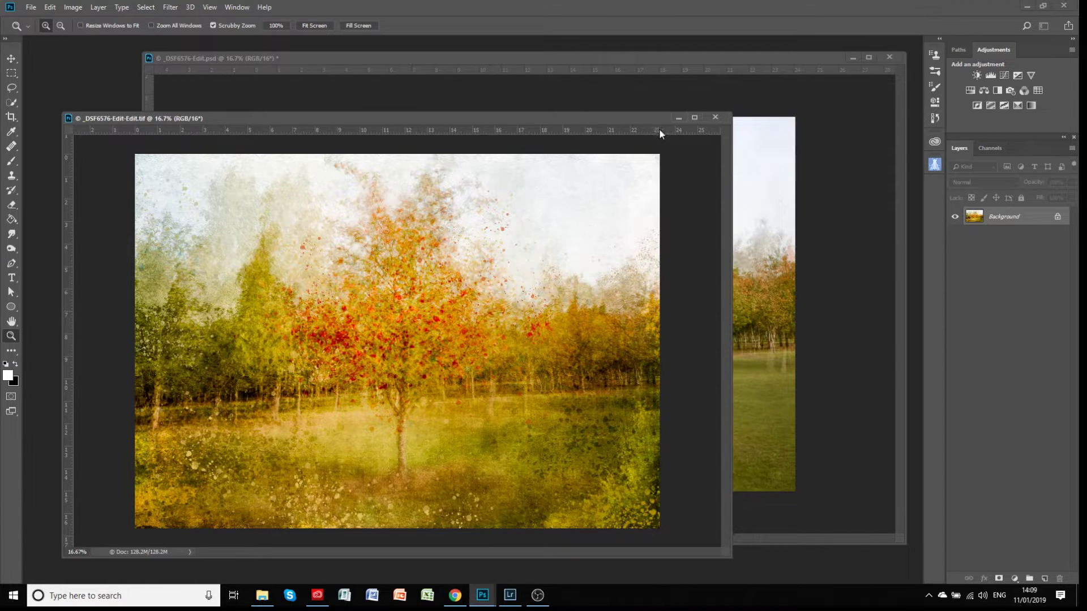
{"action": "left_click", "coordinate": [677, 119]}
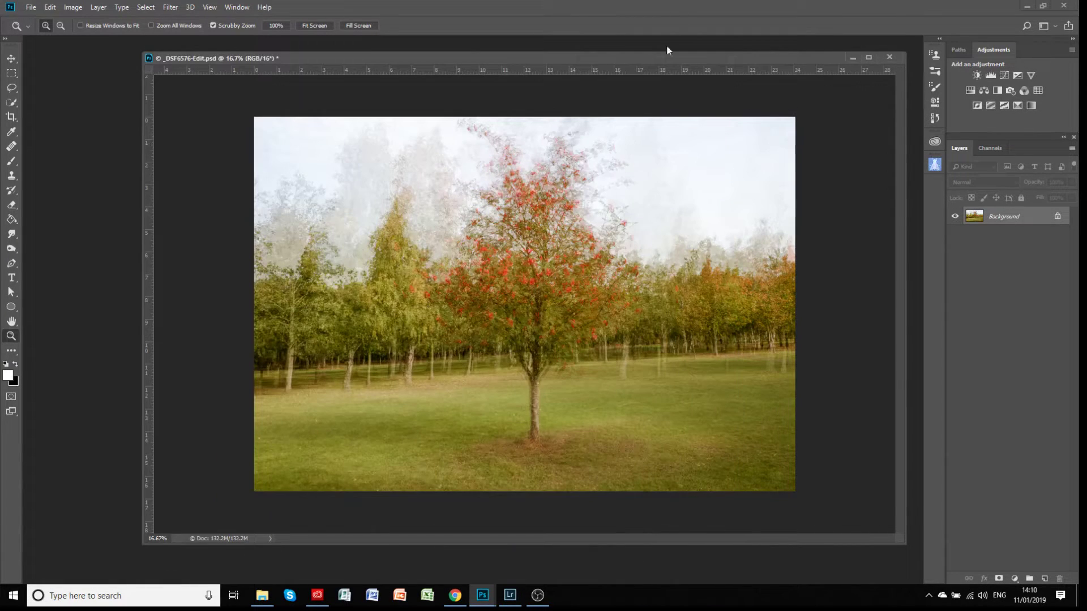
Minimize the _DSF6576-Edit.psd tree image and bring up the layered _DSF6576.RAF document.
{"action": "left_click_drag", "start_coordinate": [674, 60], "coordinate": [613, 63]}
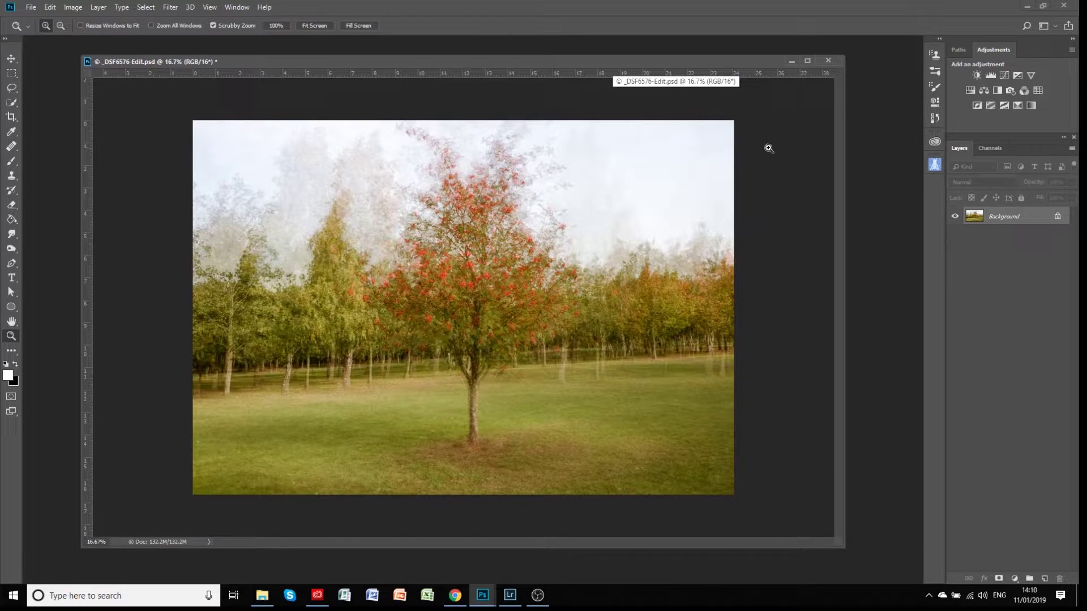
{"action": "left_click", "coordinate": [793, 63]}
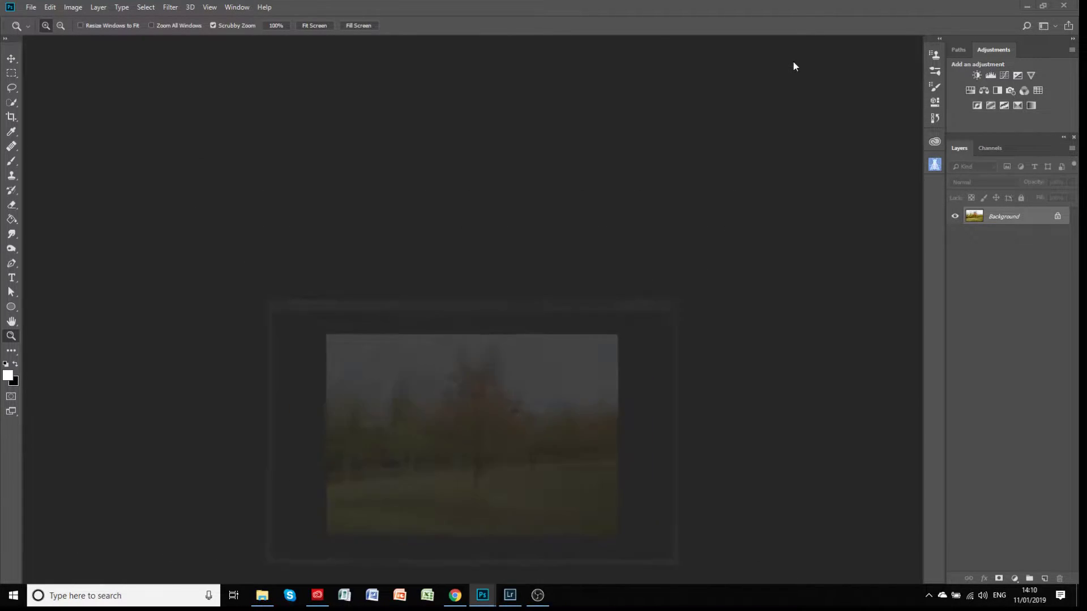
{"action": "mouse_move", "coordinate": [483, 602]}
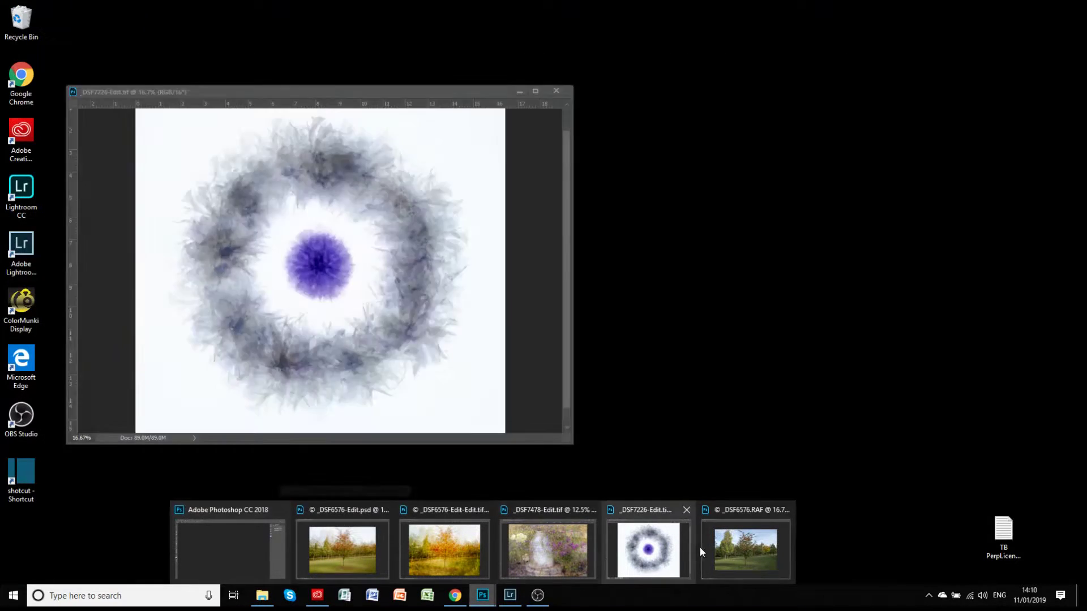
{"action": "left_click", "coordinate": [732, 546]}
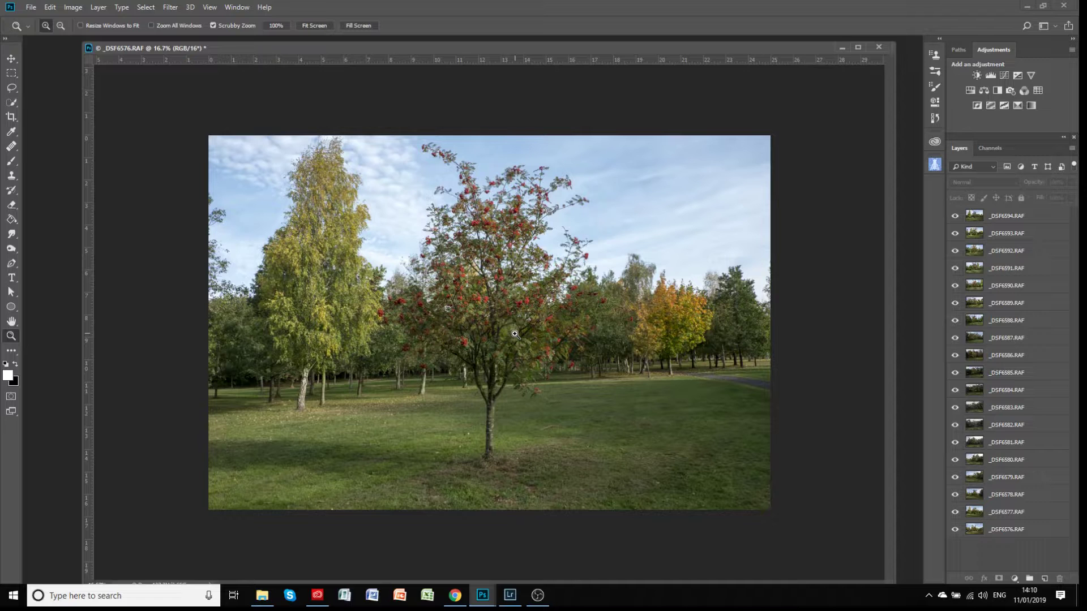
Switch to Lightroom Classic to view the options for the selected tree photos, return to Photoshop and dismiss the notification.
{"action": "left_click", "coordinate": [517, 601]}
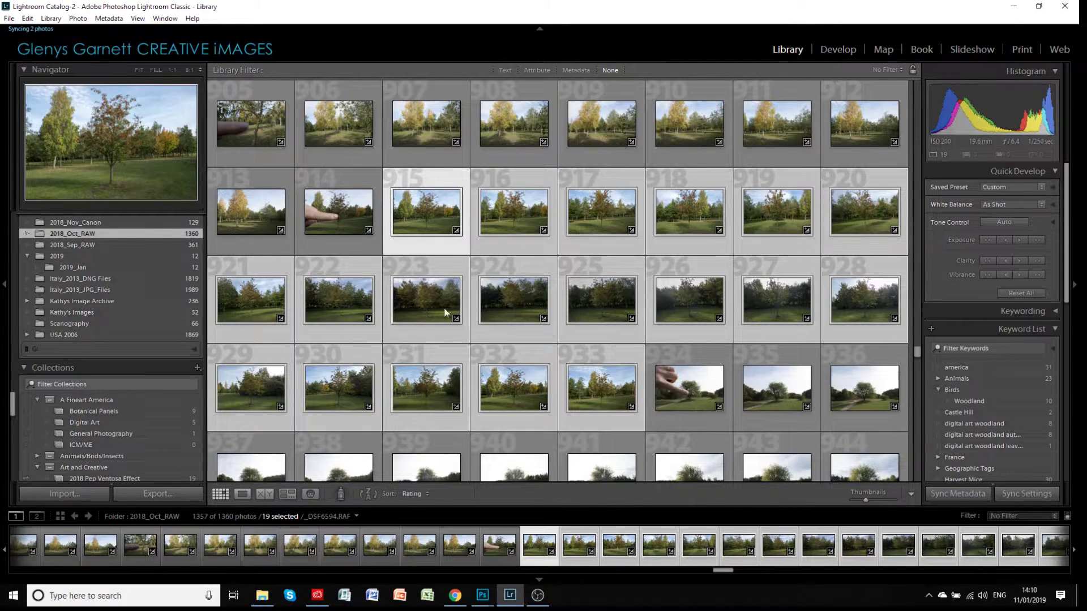
{"action": "right_click", "coordinate": [514, 209]}
{"action": "mouse_move", "coordinate": [569, 335]}
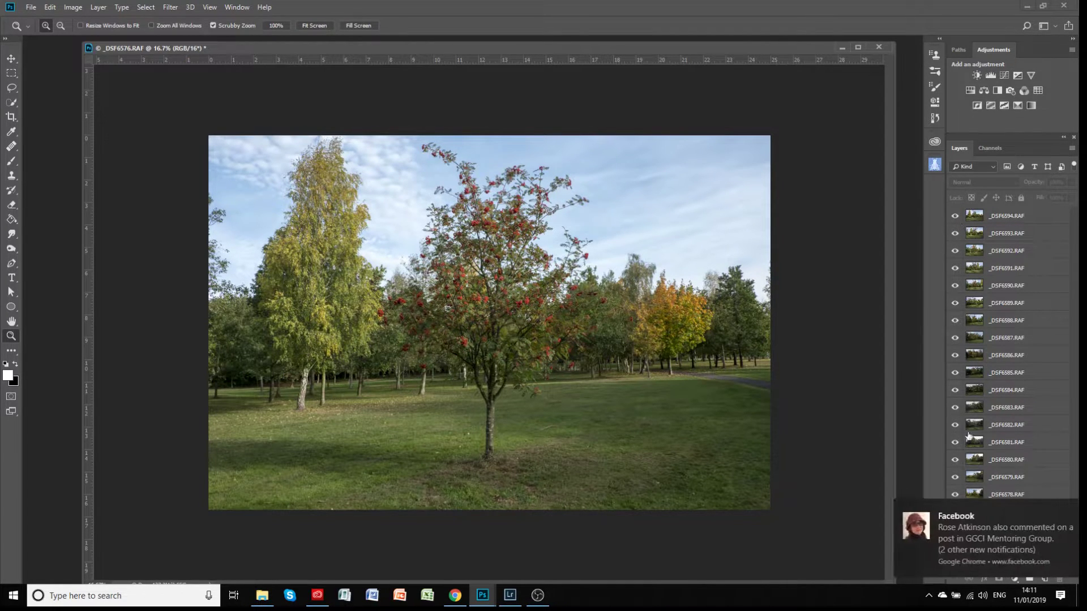
{"action": "left_click", "coordinate": [1064, 510]}
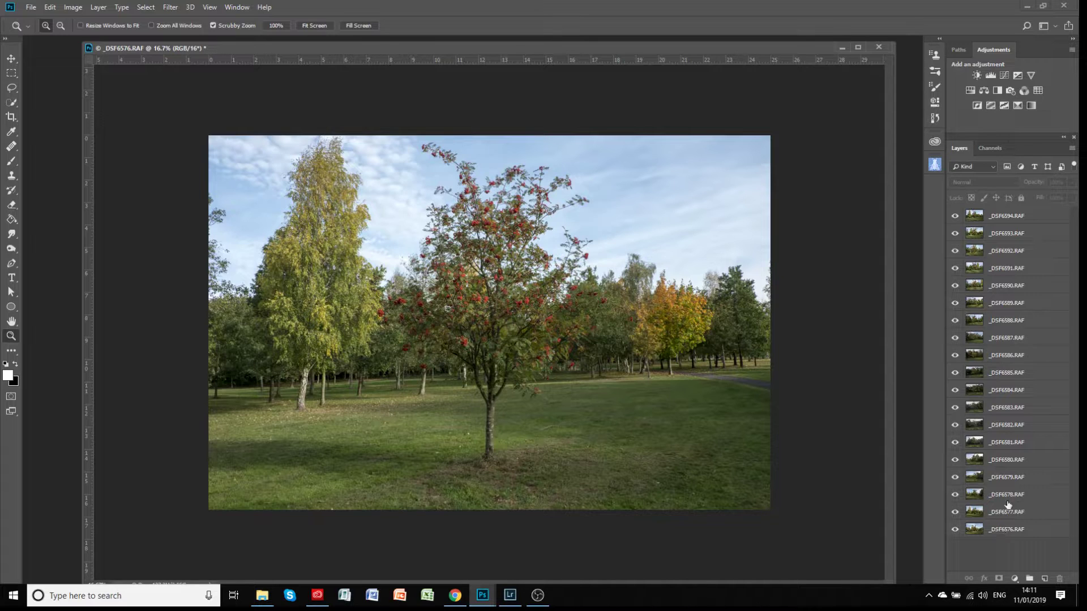
Select all the layers from _DSF6594.RAF to _DSF6576.RAF and reverse their stacking order.
{"action": "key", "text": "alt+period"}
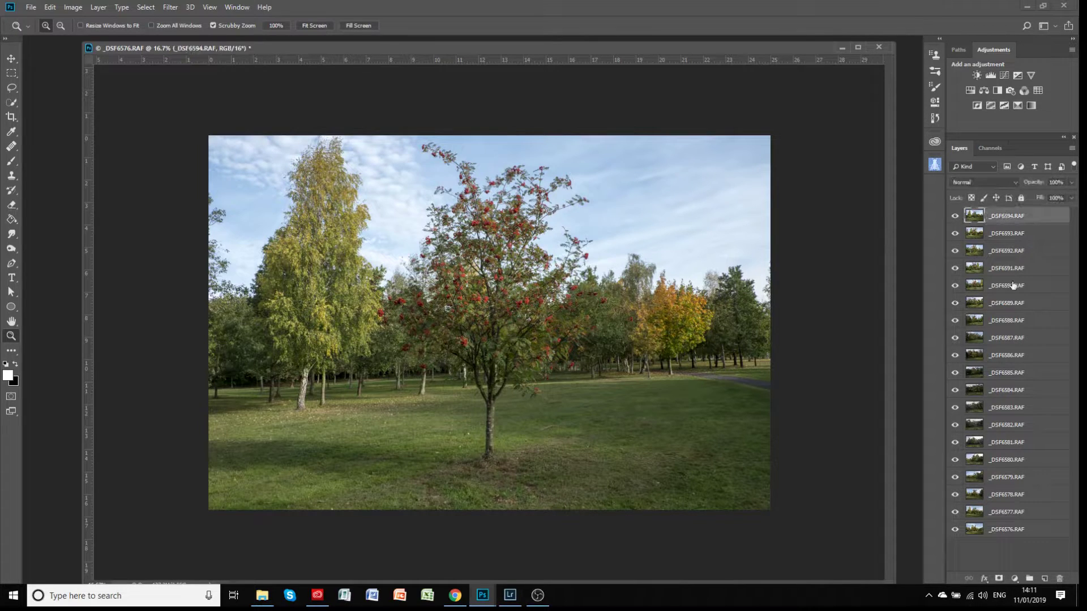
{"action": "left_click", "coordinate": [1015, 530], "text": "shift"}
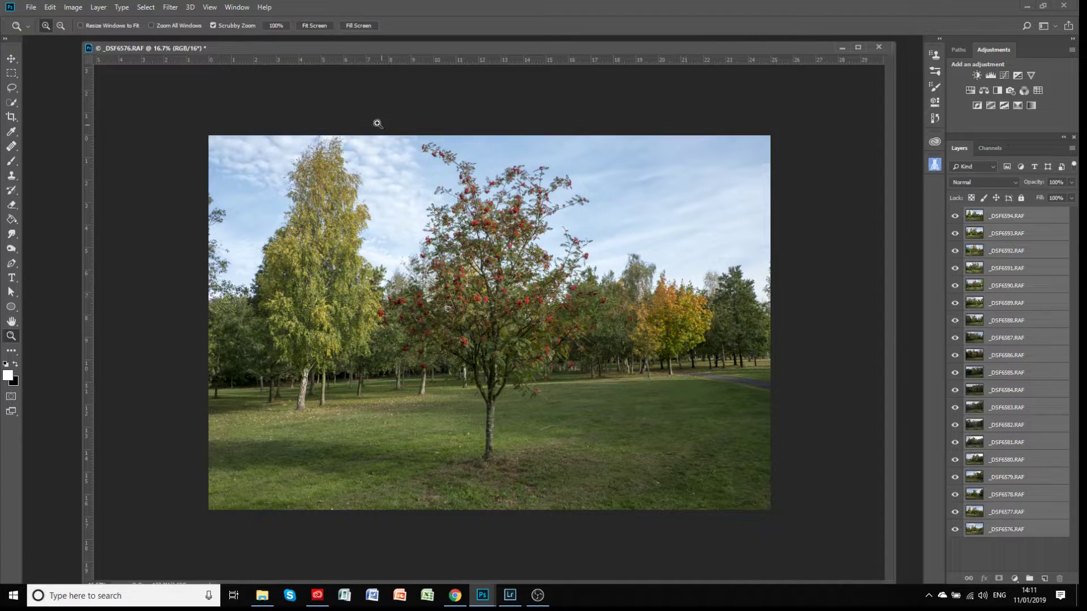
{"action": "left_click", "coordinate": [98, 8]}
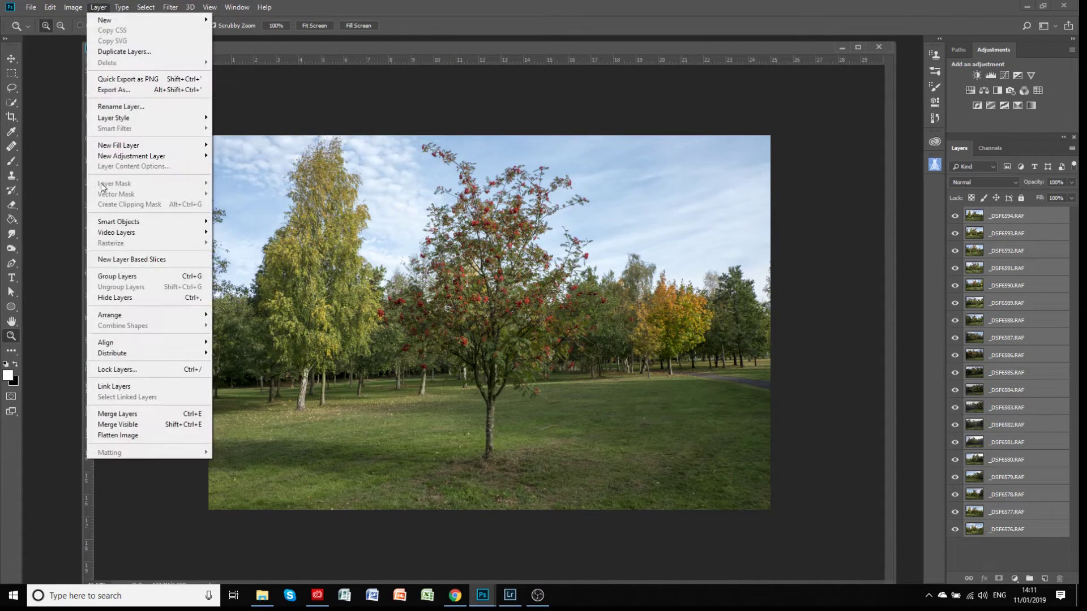
{"action": "mouse_move", "coordinate": [117, 317]}
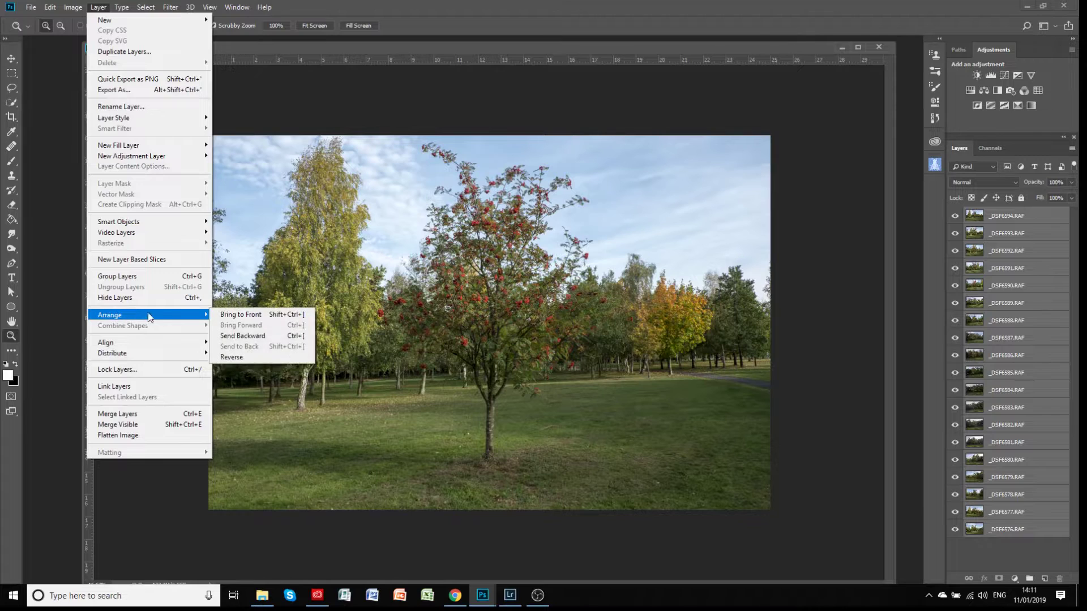
{"action": "left_click", "coordinate": [233, 358]}
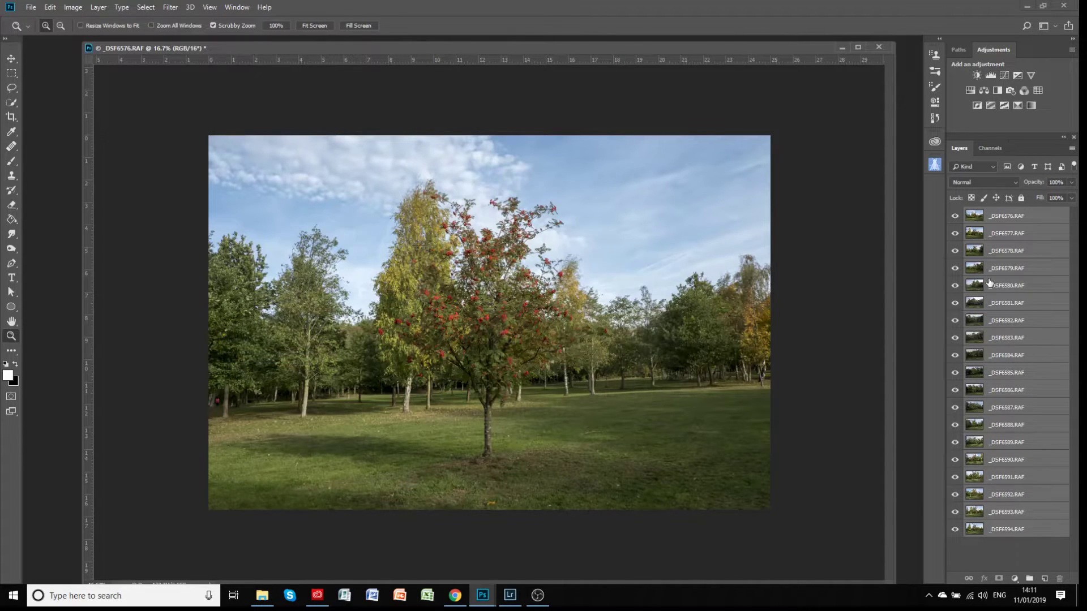
Hide every layer except _DSF6594.RAF at the base of the stack and duplicate that layer.
{"action": "left_click", "coordinate": [1036, 529]}
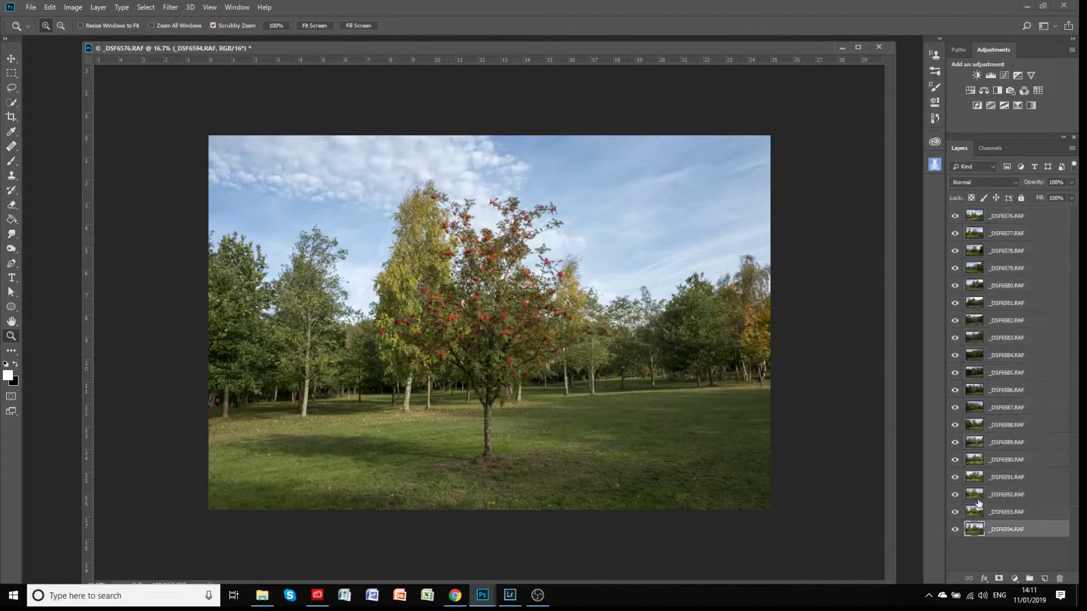
{"action": "left_click", "coordinate": [1012, 217]}
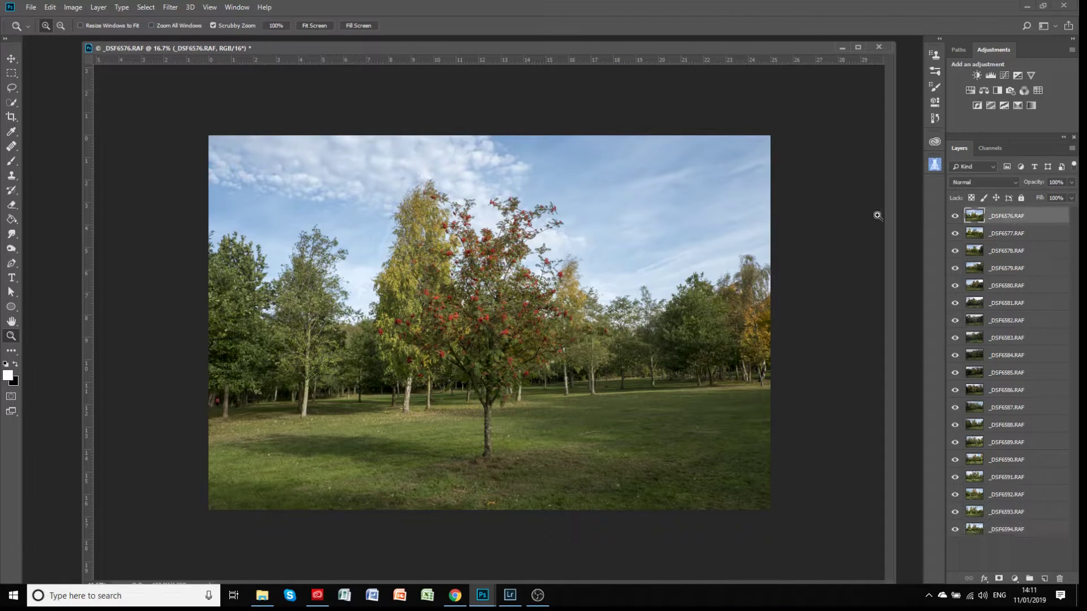
{"action": "left_click", "coordinate": [955, 530], "text": "alt"}
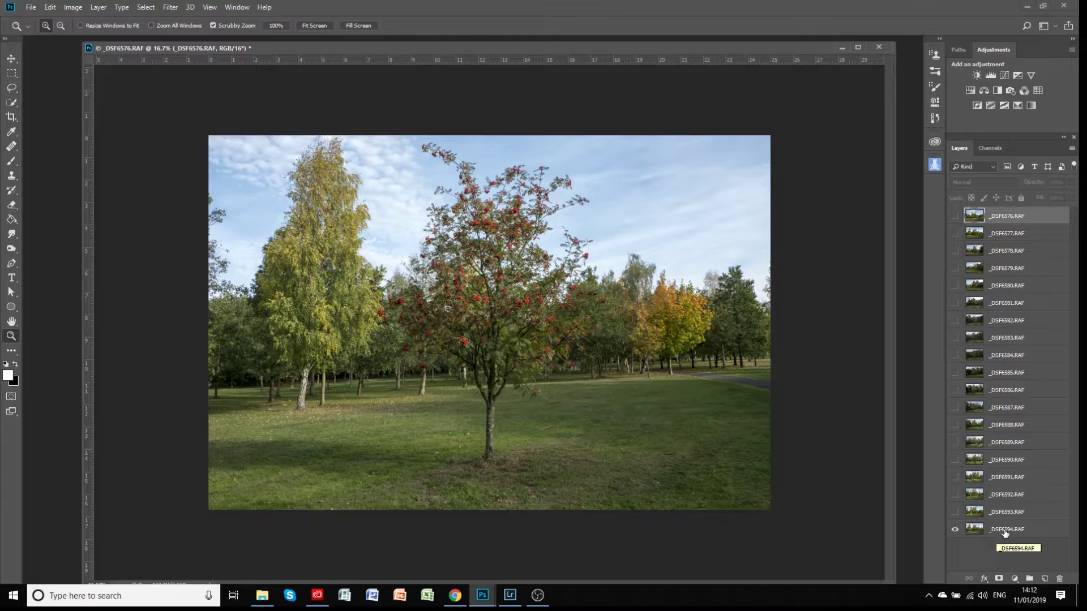
{"action": "left_click", "coordinate": [1006, 533]}
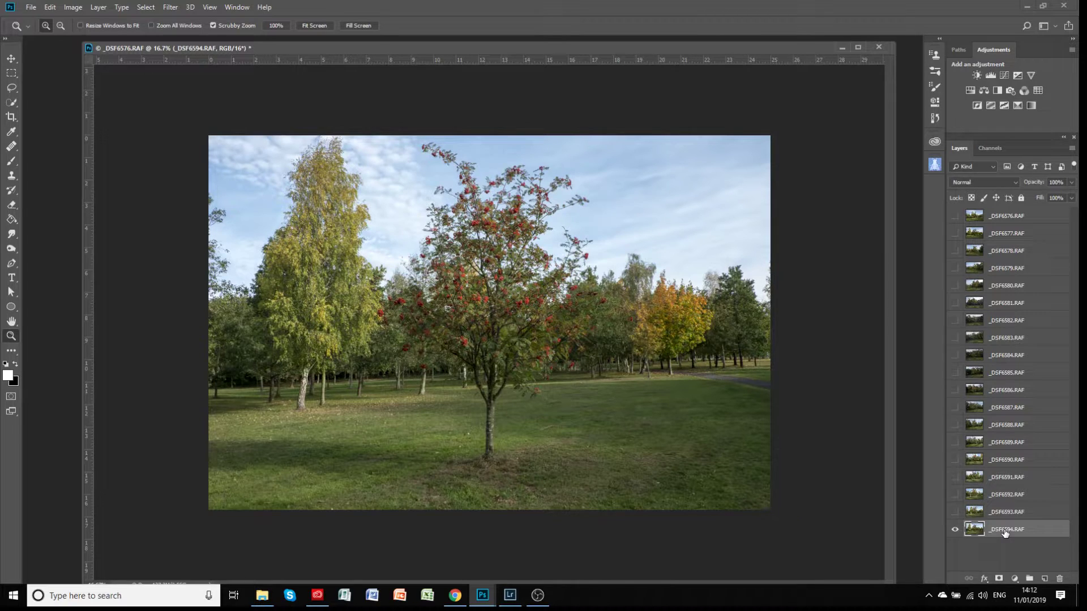
{"action": "key", "text": "ctrl+j"}
Make the _DSF6593.RAF layer visible and lower its opacity to about 45%.
{"action": "left_click", "coordinate": [955, 514]}
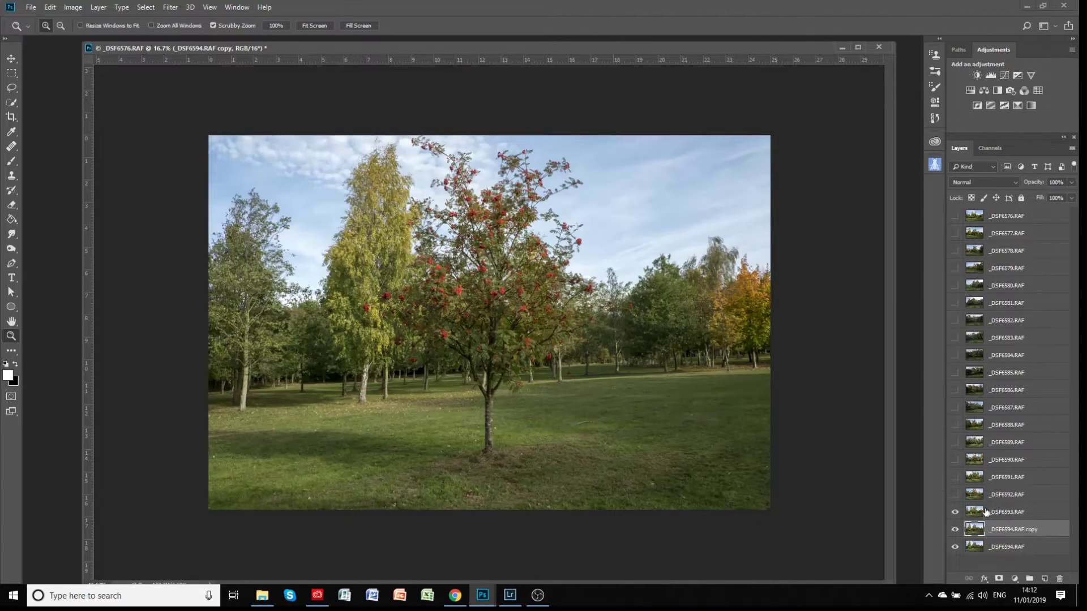
{"action": "left_click", "coordinate": [1002, 513]}
{"action": "left_click", "coordinate": [1071, 183]}
{"action": "left_click_drag", "start_coordinate": [1072, 195], "coordinate": [1042, 199]}
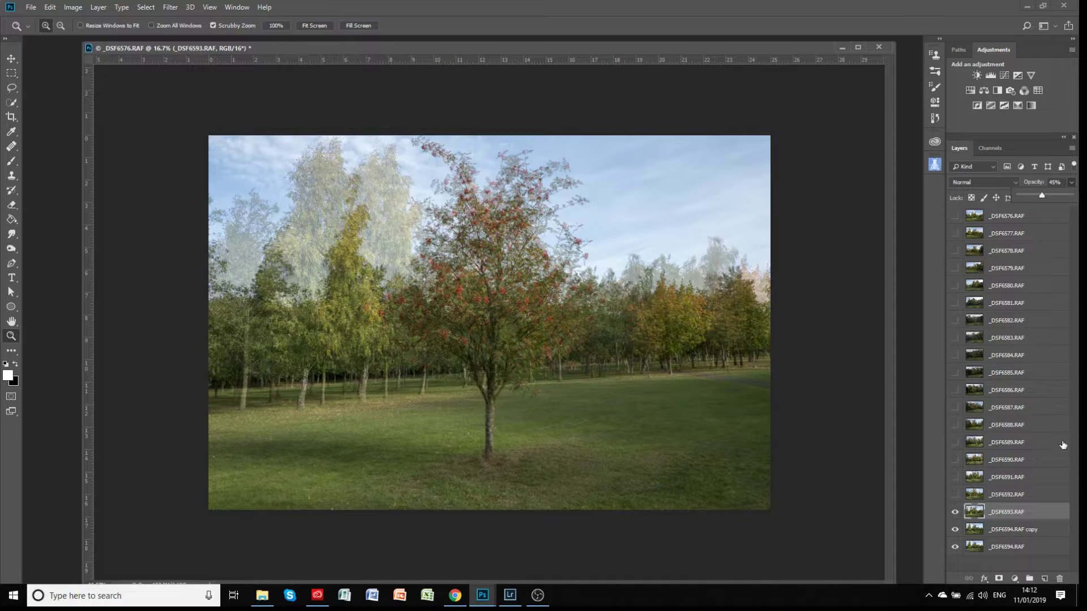
Make the _DSF6592.RAF layer visible and lower its opacity to about 46%.
{"action": "left_click", "coordinate": [955, 495]}
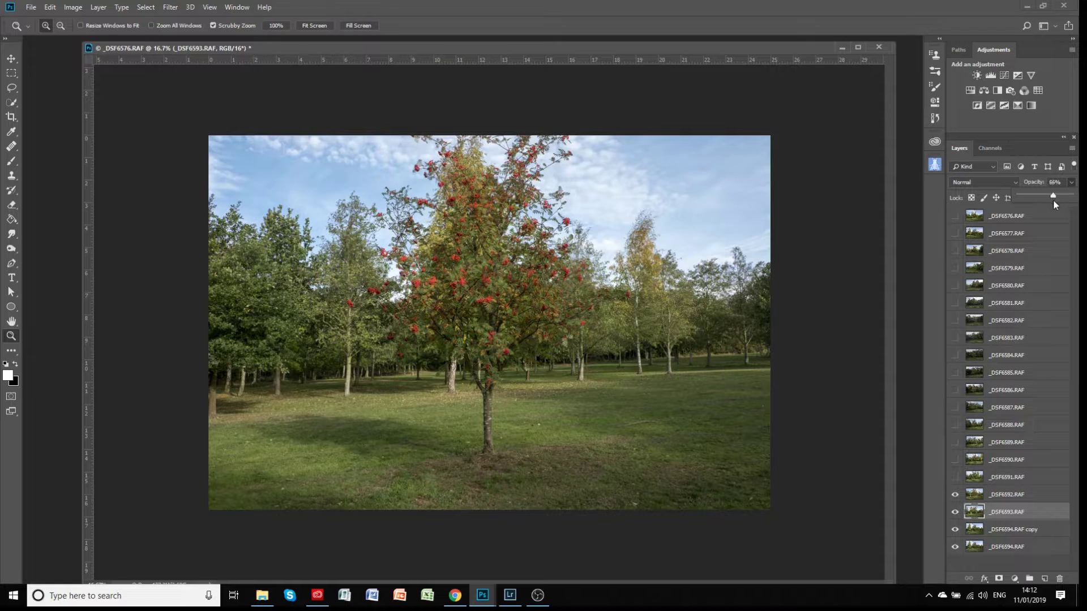
{"action": "left_click", "coordinate": [1011, 494]}
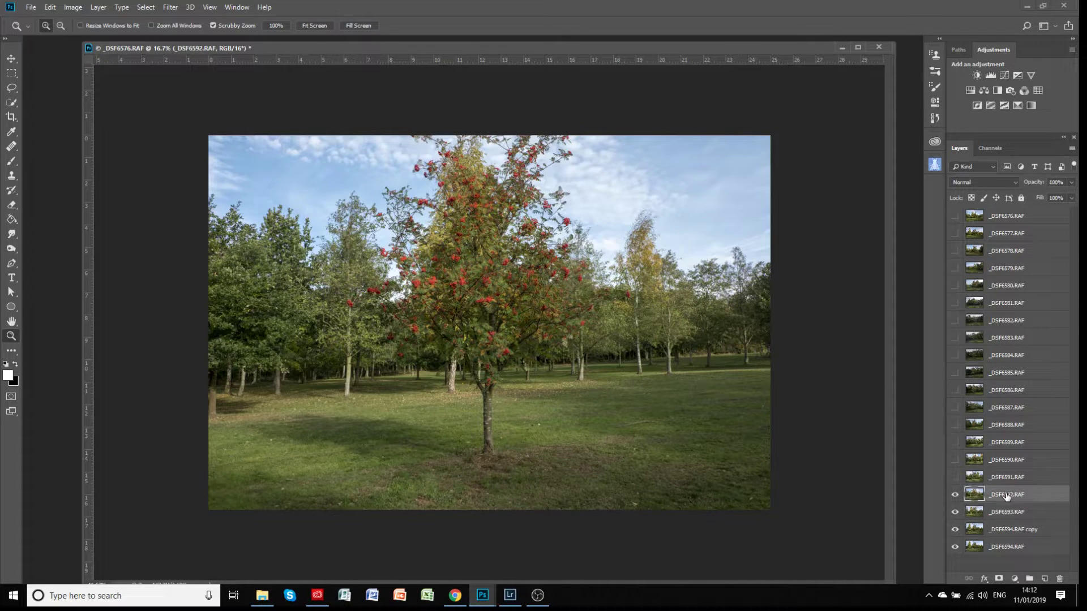
{"action": "left_click", "coordinate": [1071, 183]}
{"action": "left_click_drag", "start_coordinate": [1071, 196], "coordinate": [1042, 200]}
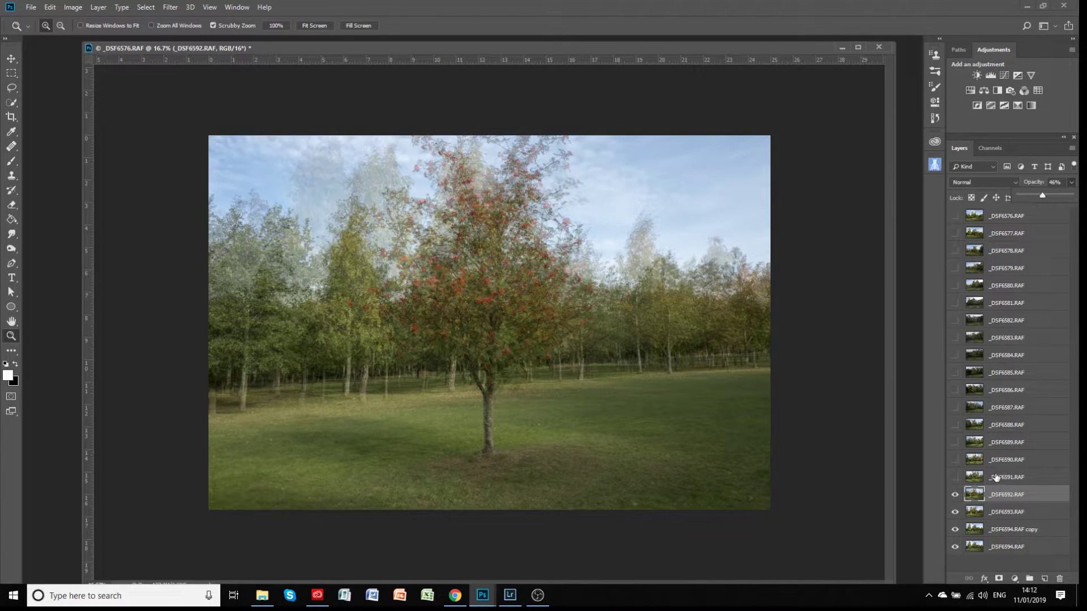
Make the _DSF6591.RAF layer visible and lower its opacity to about 39%.
{"action": "left_click", "coordinate": [997, 477]}
{"action": "left_click", "coordinate": [955, 477]}
{"action": "left_click", "coordinate": [1071, 183]}
{"action": "left_click_drag", "start_coordinate": [1072, 195], "coordinate": [1040, 203]}
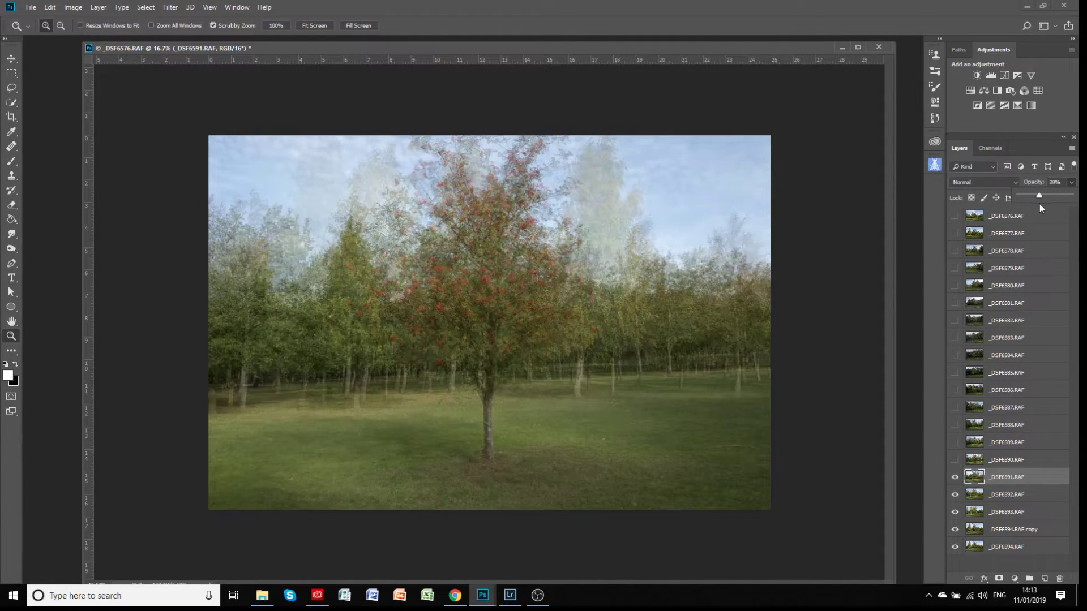
Make the _DSF6590.RAF layer visible and lower its opacity to about 39%.
{"action": "left_click", "coordinate": [1019, 460]}
{"action": "left_click", "coordinate": [955, 460]}
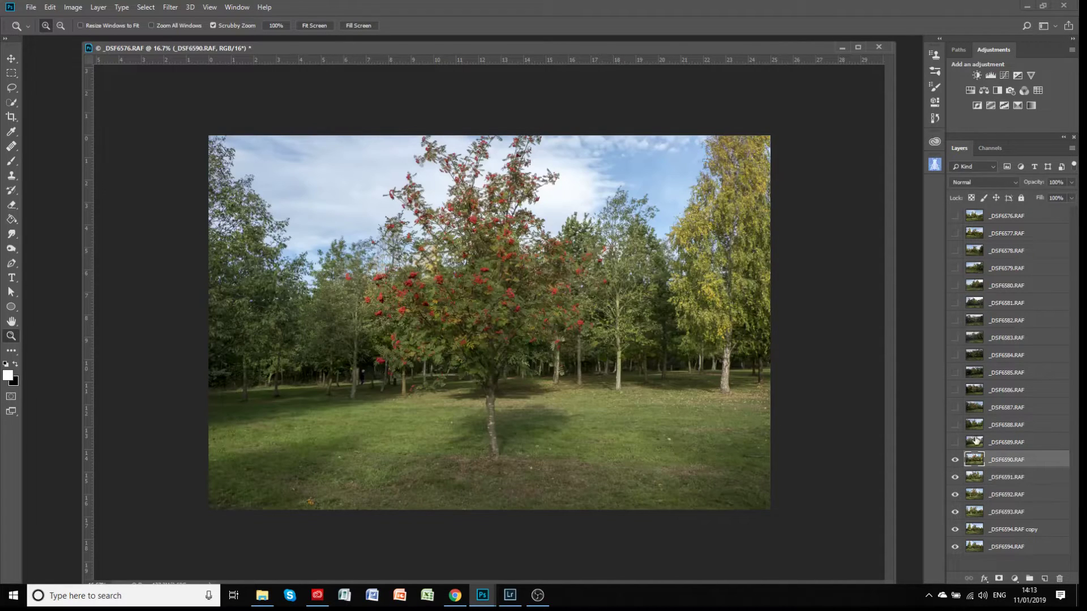
{"action": "left_click", "coordinate": [1072, 183]}
{"action": "left_click_drag", "start_coordinate": [1072, 196], "coordinate": [1048, 198]}
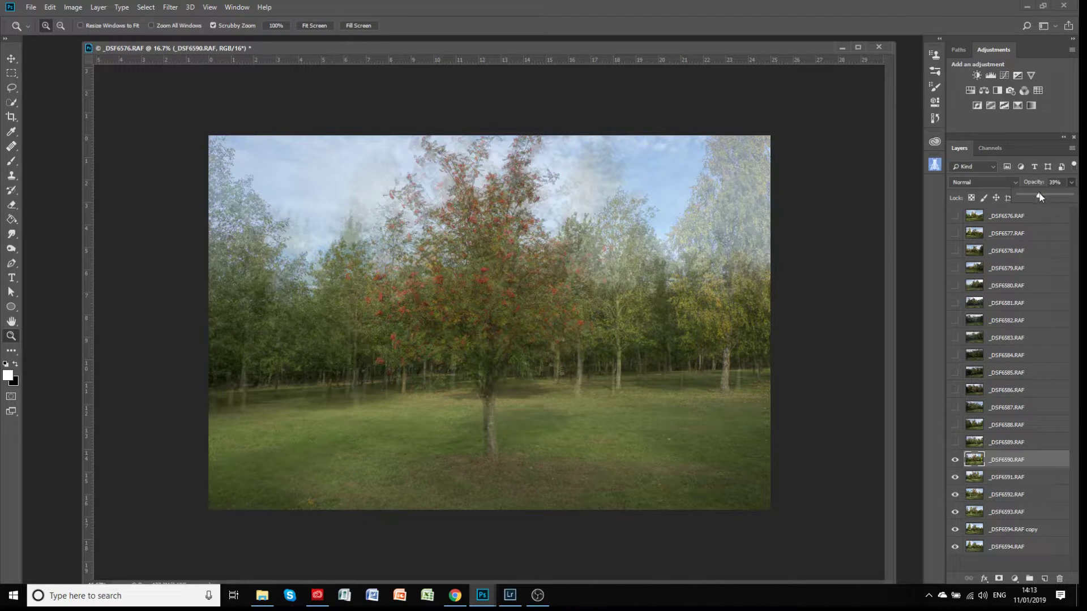
Make the _DSF6589.RAF layer visible and lower its opacity so the layers beneath blend through.
{"action": "left_click", "coordinate": [955, 442]}
{"action": "left_click", "coordinate": [1008, 442]}
{"action": "left_click", "coordinate": [1071, 198]}
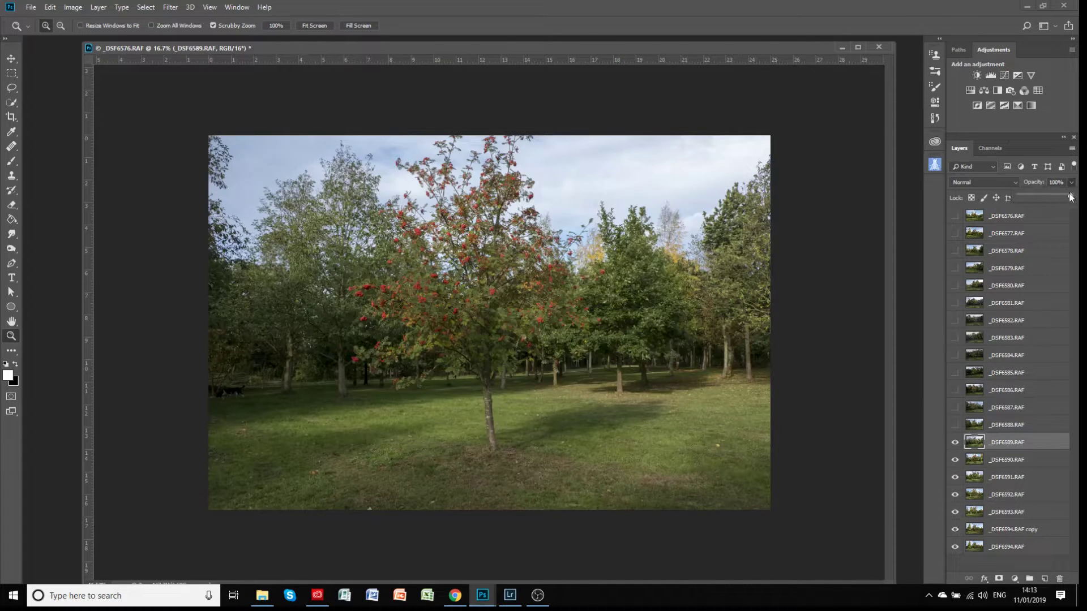
{"action": "left_click_drag", "start_coordinate": [1046, 198], "coordinate": [1037, 199]}
Make the _DSF6588.RAF layer visible and lower its opacity to about 28%.
{"action": "left_click", "coordinate": [956, 424]}
{"action": "left_click", "coordinate": [997, 426]}
{"action": "left_click", "coordinate": [1071, 184]}
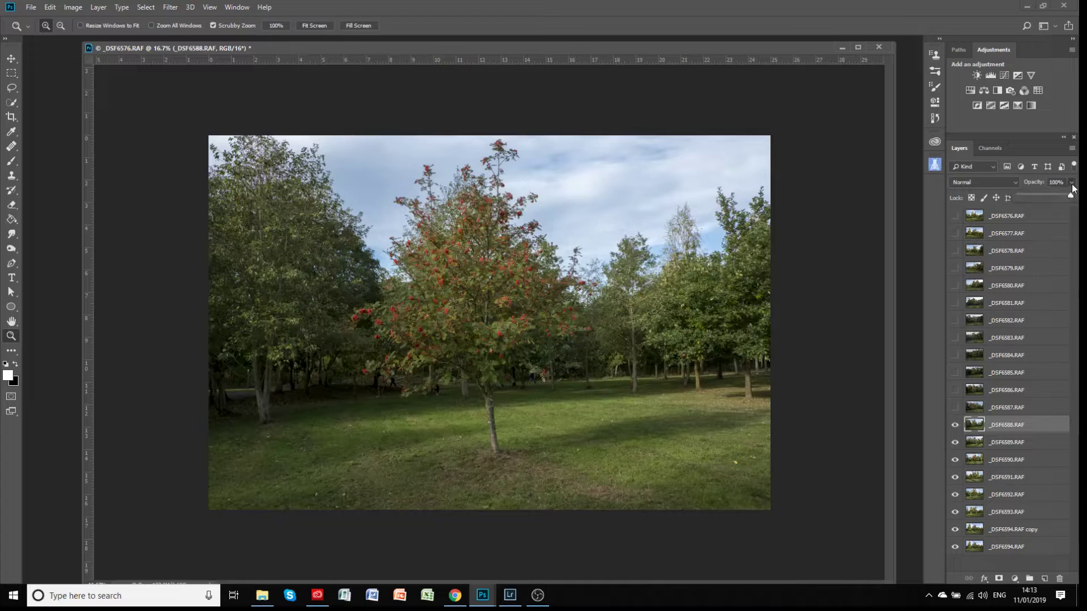
{"action": "left_click_drag", "start_coordinate": [1061, 196], "coordinate": [1034, 202]}
Make the _DSF6587.RAF layer visible and lower its opacity to about 25%.
{"action": "left_click", "coordinate": [956, 408]}
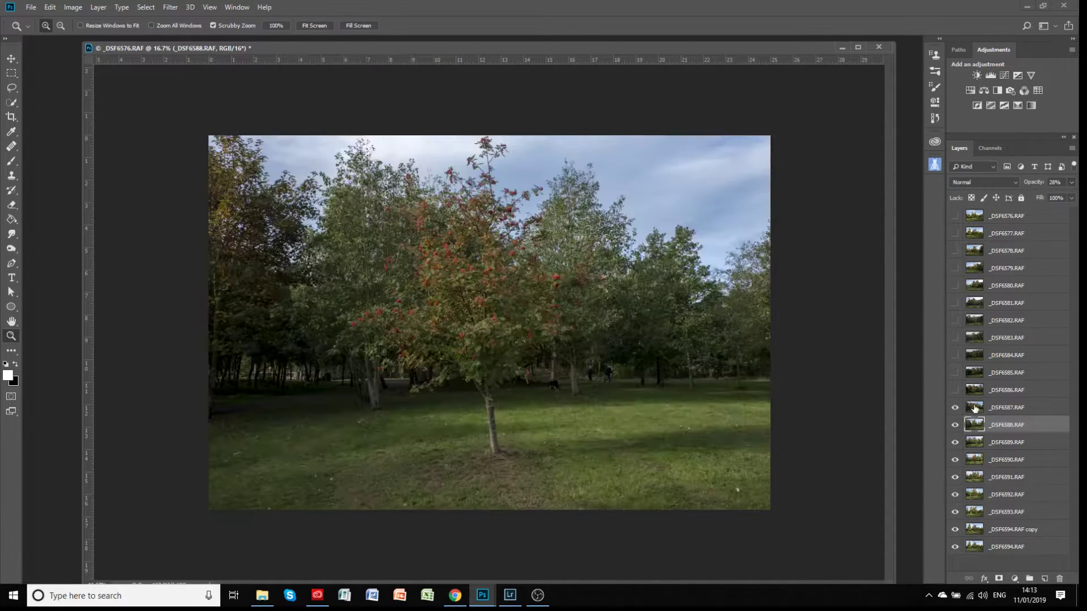
{"action": "left_click", "coordinate": [1005, 407]}
{"action": "left_click", "coordinate": [1071, 182]}
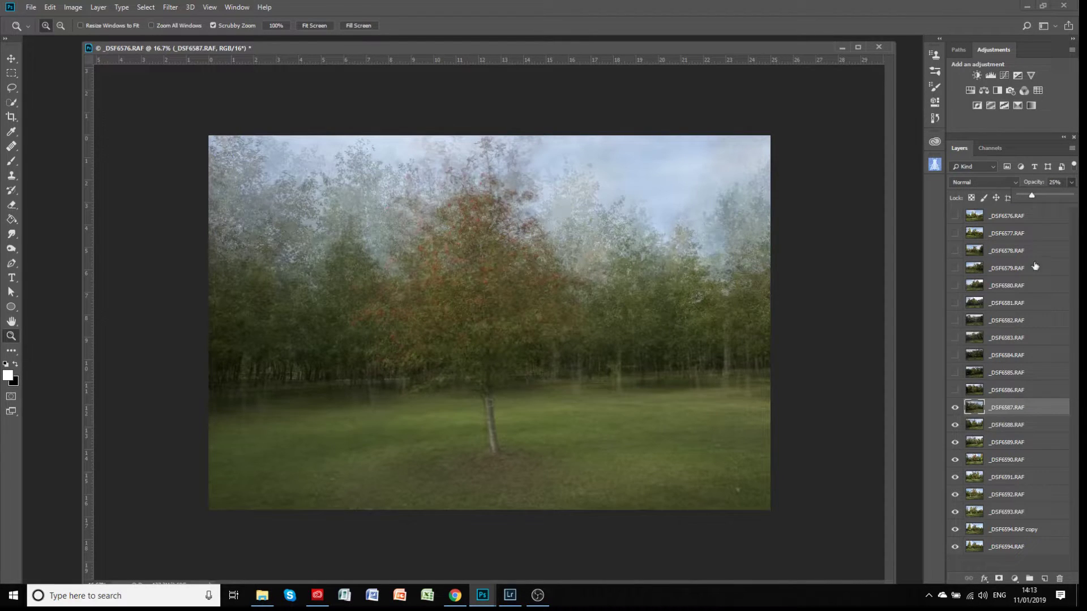
Make the _DSF6586.RAF layer visible and lower its opacity to about 37%.
{"action": "left_click", "coordinate": [955, 390]}
{"action": "left_click", "coordinate": [1005, 390]}
{"action": "left_click", "coordinate": [1071, 183]}
{"action": "left_click_drag", "start_coordinate": [1072, 195], "coordinate": [1039, 198]}
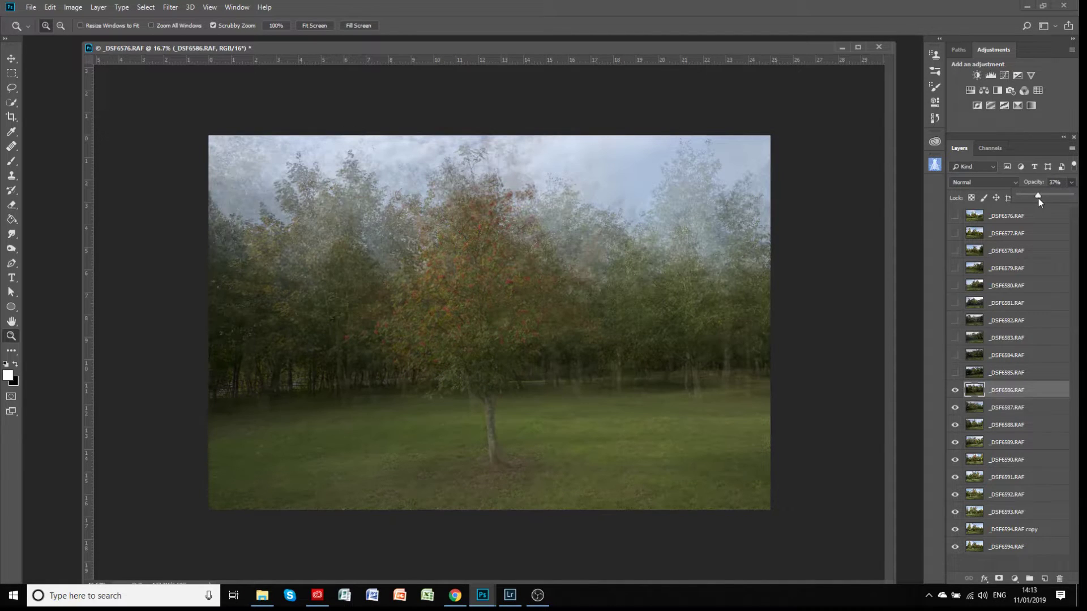
Make the _DSF6585.RAF layer visible and lower its opacity to about 23%.
{"action": "left_click", "coordinate": [955, 372]}
{"action": "left_click", "coordinate": [1007, 372]}
{"action": "left_click", "coordinate": [1072, 183]}
{"action": "left_click_drag", "start_coordinate": [1038, 201], "coordinate": [1031, 202]}
Make the _DSF6584.RAF layer visible and lower its opacity so it blends with the layers beneath.
{"action": "left_click", "coordinate": [956, 355]}
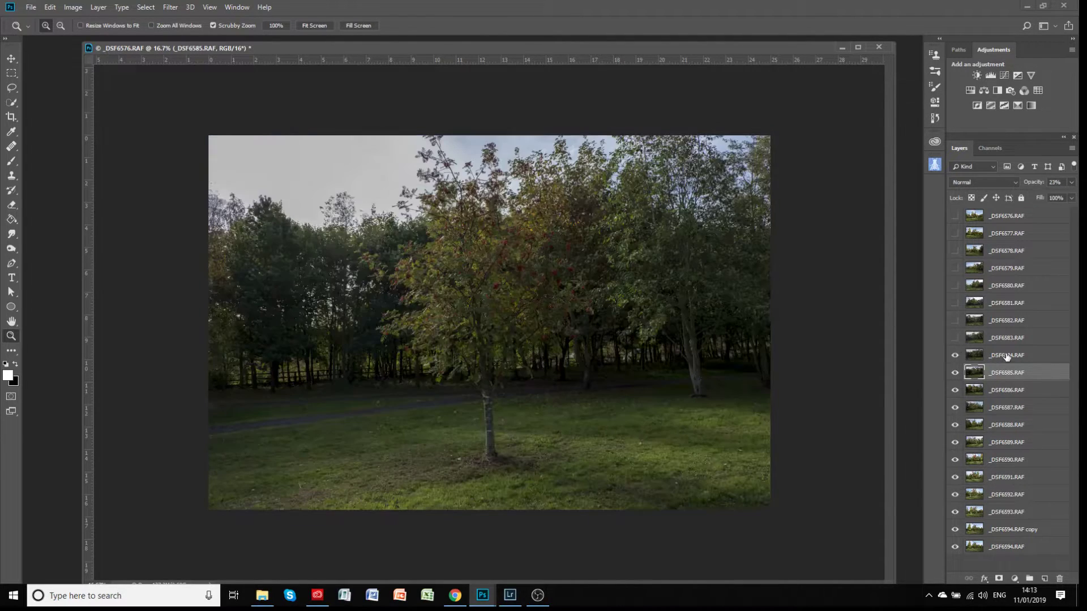
{"action": "left_click", "coordinate": [1007, 355]}
{"action": "left_click", "coordinate": [1072, 182]}
{"action": "left_click_drag", "start_coordinate": [1069, 193], "coordinate": [1031, 200]}
Make the _DSF6583.RAF layer visible and lower its opacity to about 24%.
{"action": "left_click", "coordinate": [955, 337]}
{"action": "left_click", "coordinate": [1007, 338]}
{"action": "left_click", "coordinate": [1072, 182]}
Make the _DSF6582.RAF layer visible and lower its opacity to about 28%.
{"action": "left_click", "coordinate": [955, 320]}
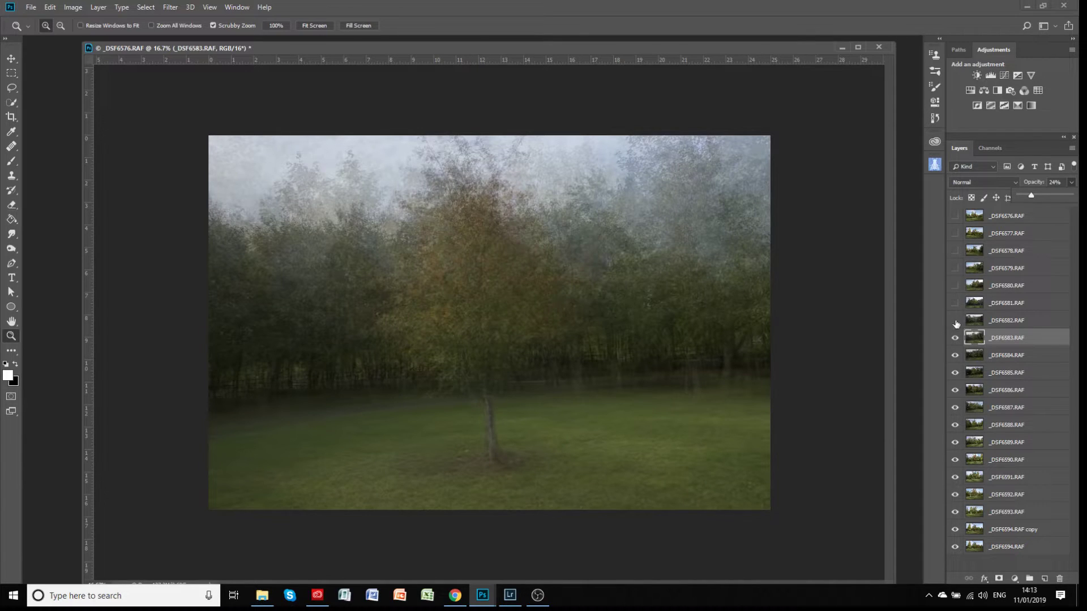
{"action": "left_click", "coordinate": [1007, 321]}
{"action": "left_click", "coordinate": [1072, 183]}
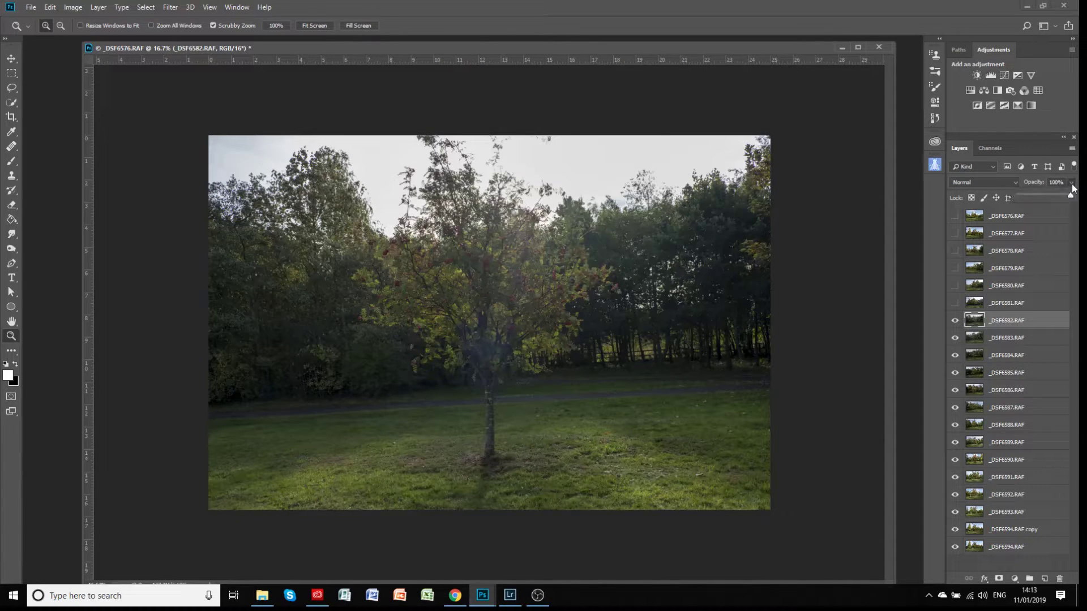
{"action": "left_click_drag", "start_coordinate": [1042, 200], "coordinate": [1040, 199]}
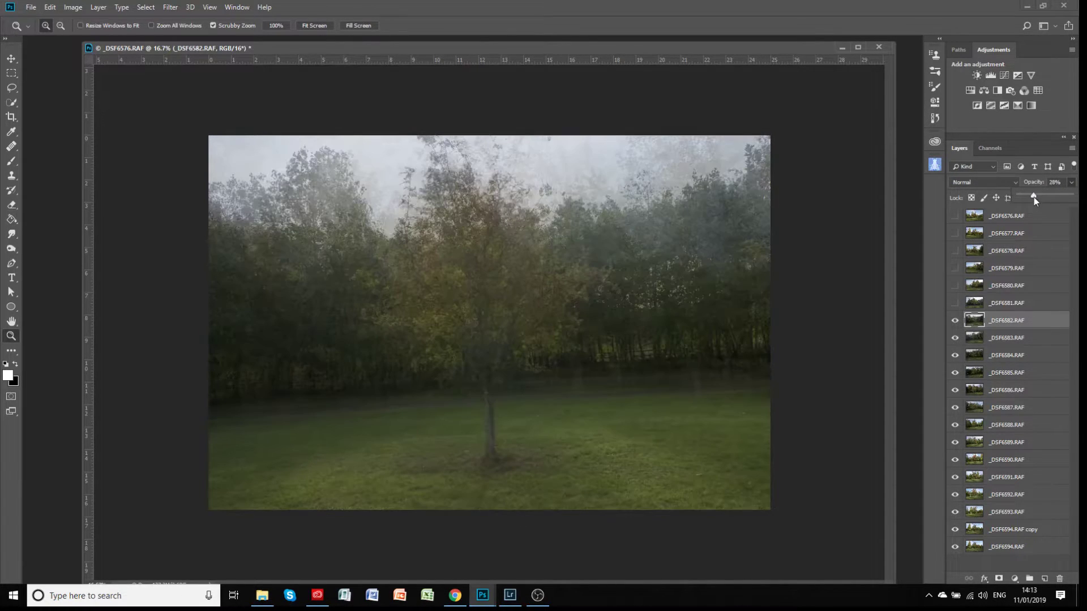
Make the _DSF6581.RAF layer visible and lower its opacity to about 28%.
{"action": "left_click", "coordinate": [999, 303]}
{"action": "left_click", "coordinate": [956, 303]}
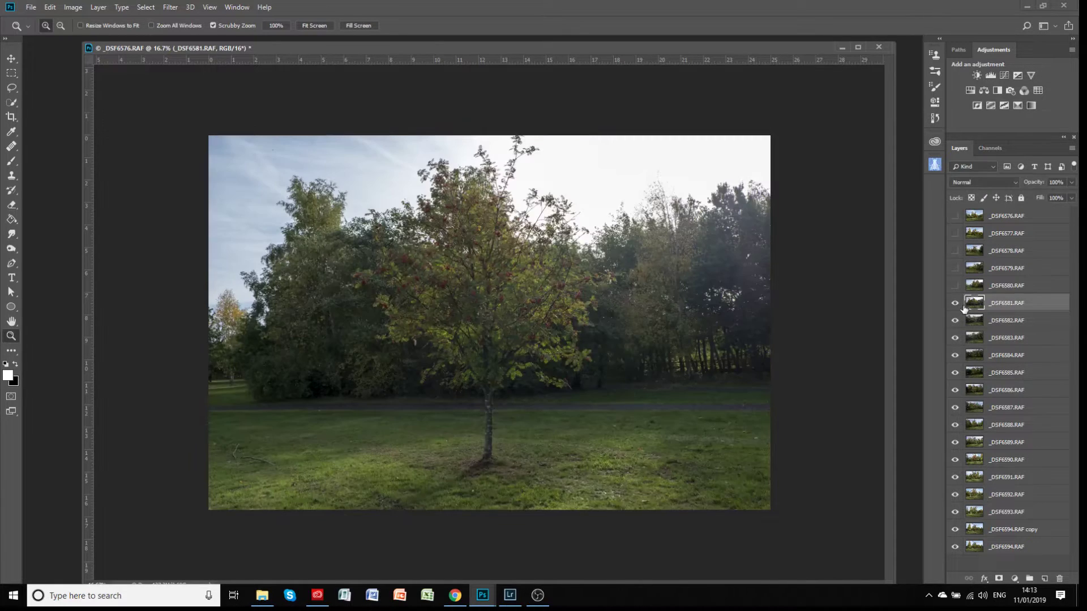
{"action": "left_click", "coordinate": [1071, 183]}
{"action": "left_click_drag", "start_coordinate": [1050, 197], "coordinate": [1034, 203]}
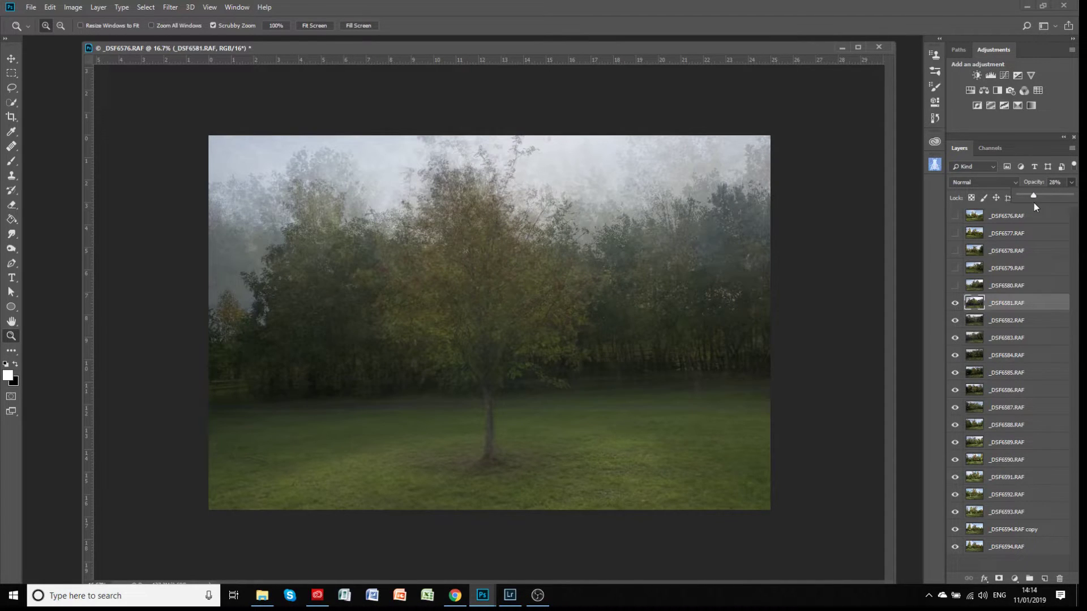
Make the _DSF6580.RAF layer visible and lower its opacity to about 25%.
{"action": "left_click", "coordinate": [995, 288]}
{"action": "left_click", "coordinate": [956, 286]}
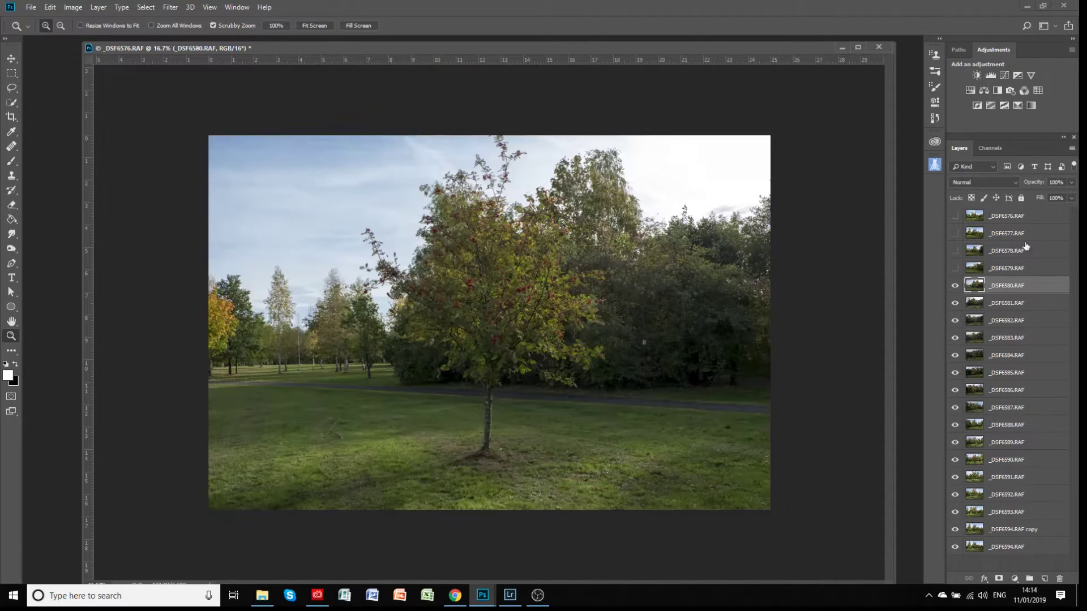
{"action": "left_click", "coordinate": [1071, 182]}
{"action": "left_click_drag", "start_coordinate": [1041, 197], "coordinate": [1032, 201]}
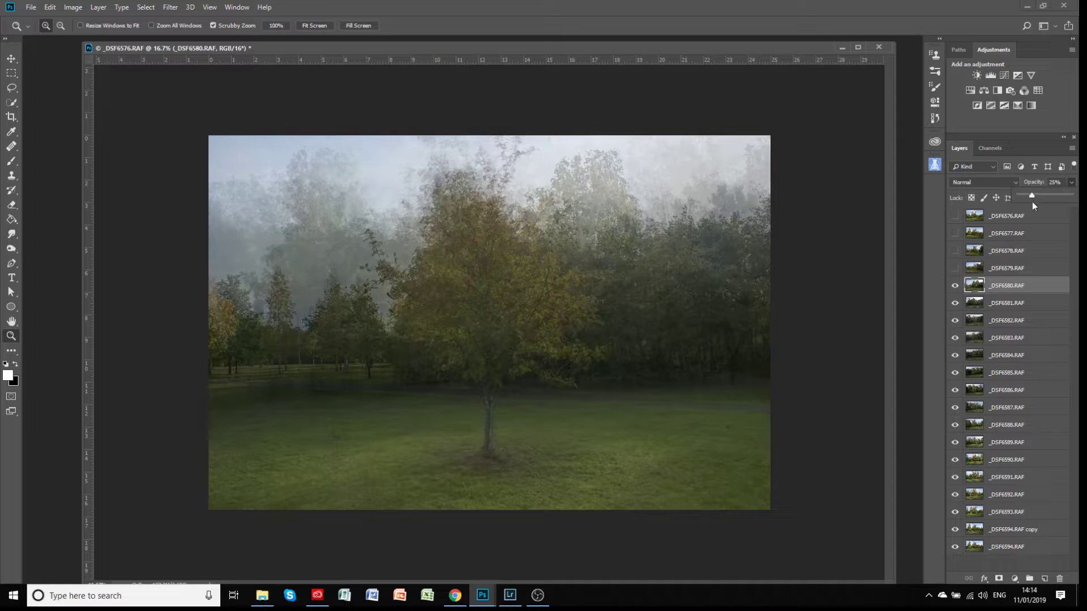
Make the _DSF6579.RAF layer visible and lower its opacity to about 26%.
{"action": "left_click", "coordinate": [957, 268]}
{"action": "left_click", "coordinate": [1012, 270]}
{"action": "left_click", "coordinate": [1072, 197]}
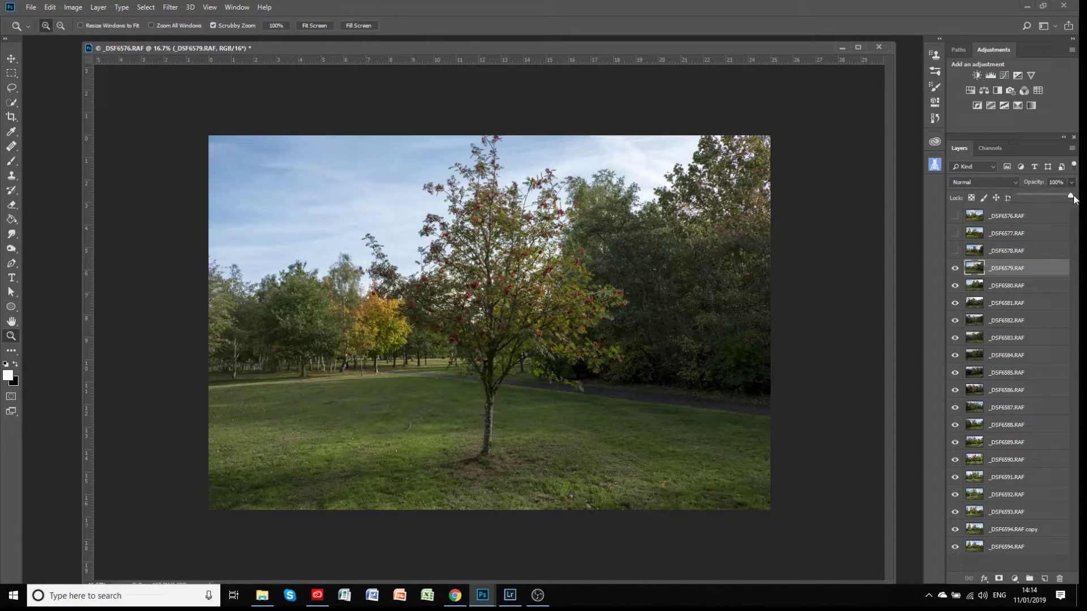
{"action": "left_click_drag", "start_coordinate": [1072, 199], "coordinate": [1035, 199]}
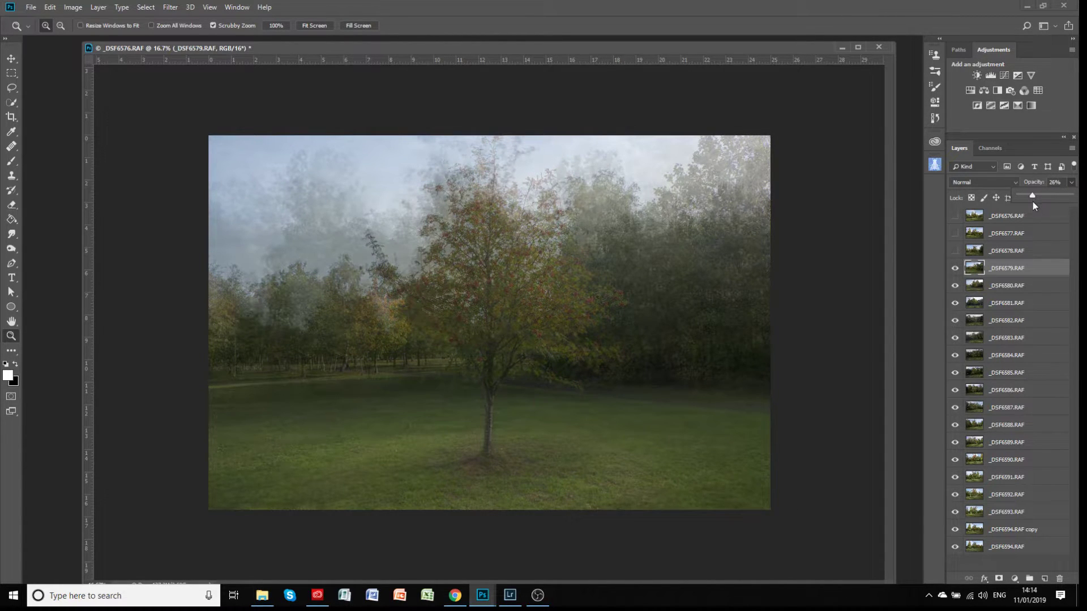
Make the _DSF6578.RAF layer visible and lower its opacity to about 18%.
{"action": "left_click", "coordinate": [956, 250]}
{"action": "left_click", "coordinate": [1009, 250]}
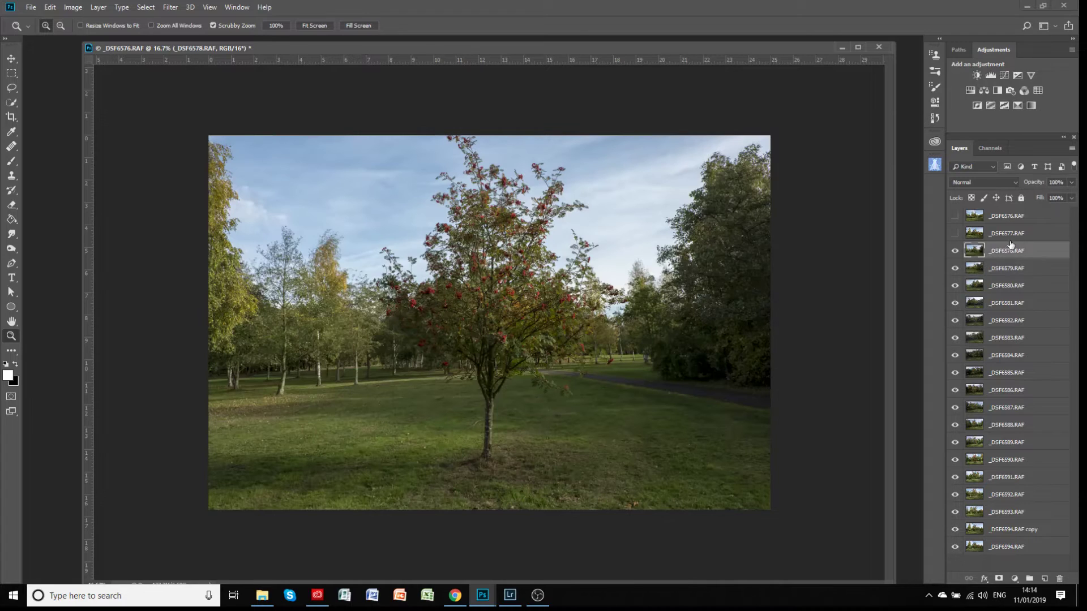
{"action": "left_click", "coordinate": [1071, 183]}
{"action": "left_click_drag", "start_coordinate": [1071, 198], "coordinate": [1028, 202]}
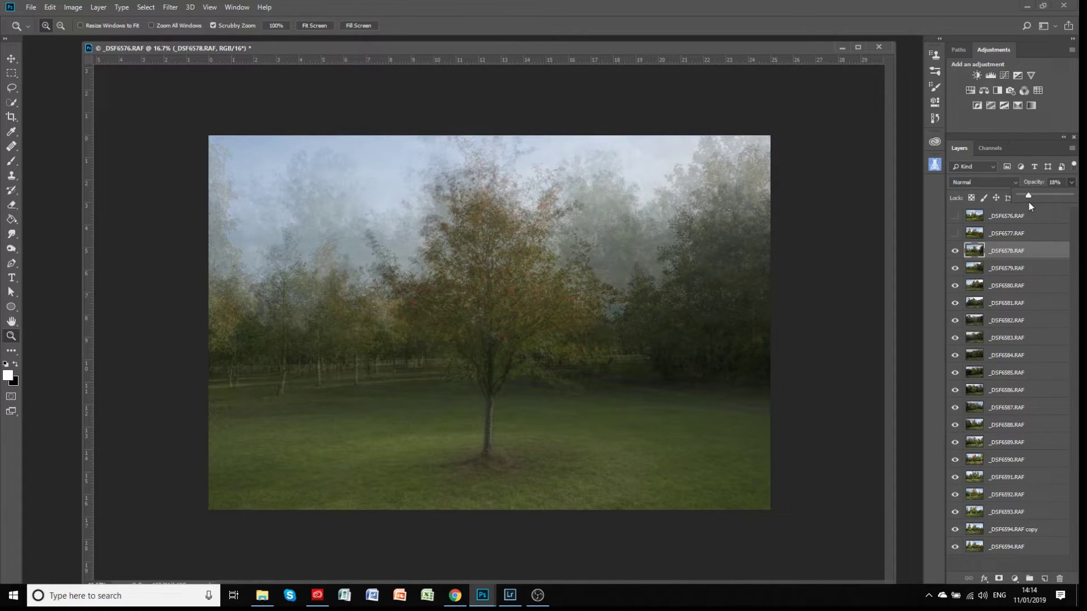
Make the _DSF6577.RAF layer visible and lower its opacity to about 28%.
{"action": "left_click", "coordinate": [956, 233]}
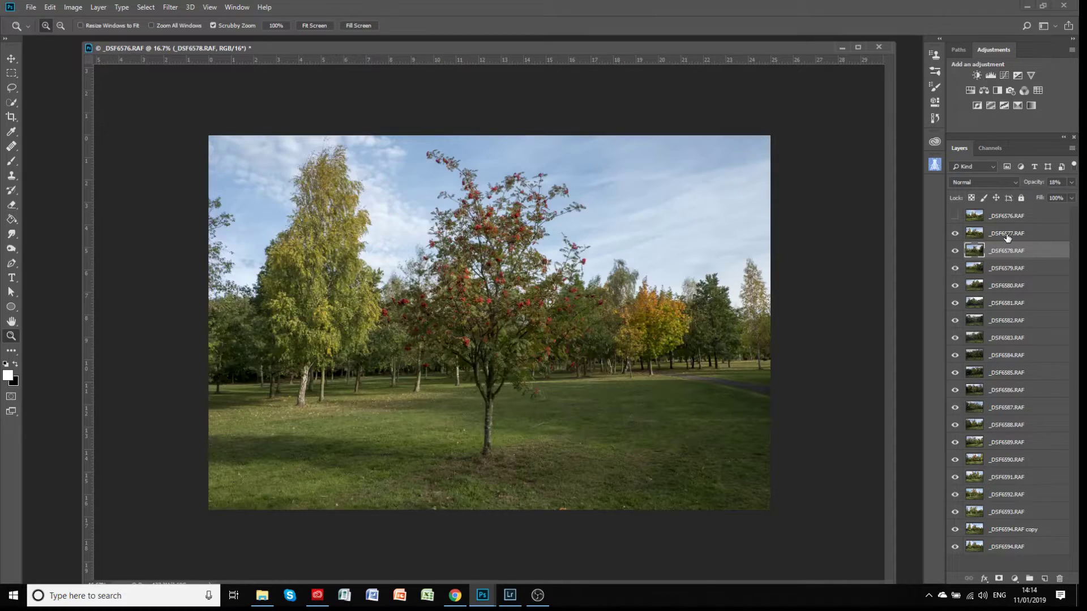
{"action": "left_click", "coordinate": [1009, 233]}
{"action": "left_click", "coordinate": [1071, 182]}
{"action": "left_click_drag", "start_coordinate": [1071, 198], "coordinate": [1034, 202]}
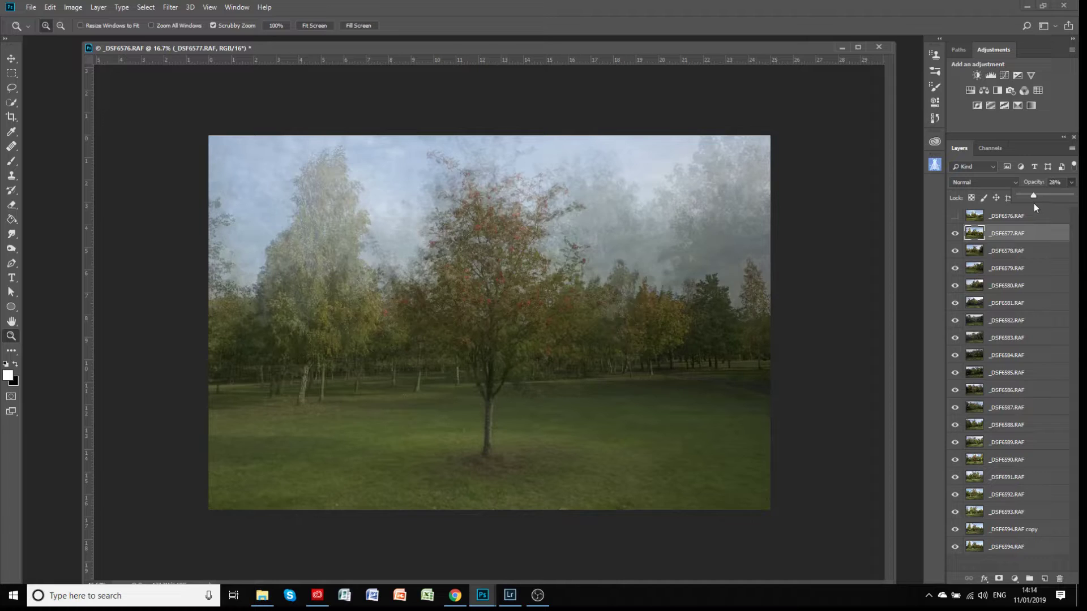
Make the _DSF6576.RAF layer visible, lower its opacity to about 21% and shift its image slightly to the right.
{"action": "left_click", "coordinate": [955, 216]}
{"action": "left_click", "coordinate": [999, 220]}
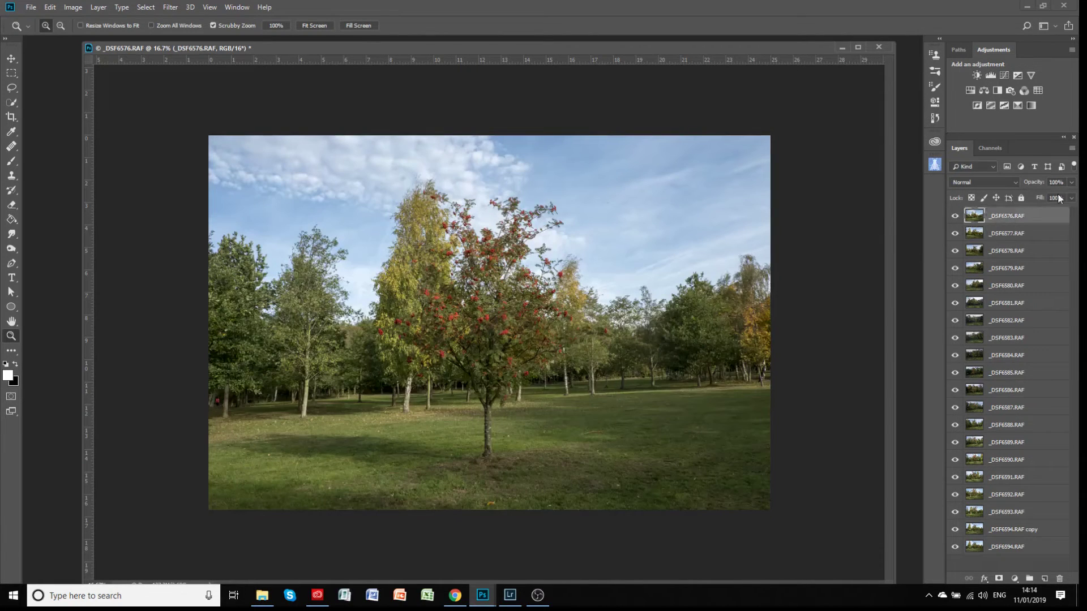
{"action": "left_click", "coordinate": [1072, 182]}
{"action": "left_click_drag", "start_coordinate": [1072, 198], "coordinate": [1030, 208]}
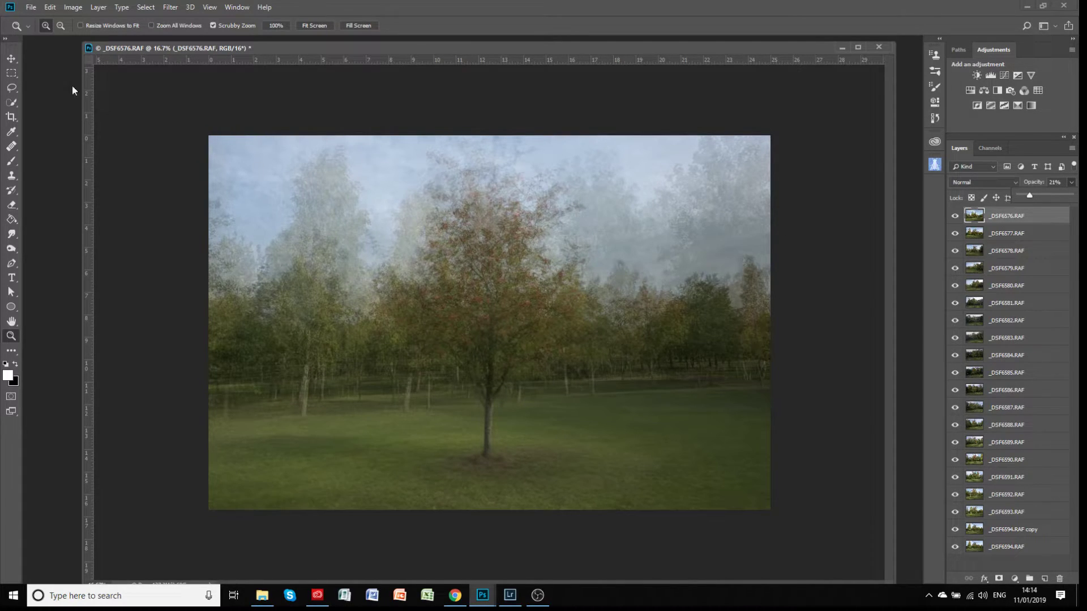
{"action": "left_click", "coordinate": [12, 58]}
{"action": "mouse_move", "coordinate": [453, 331]}
{"action": "left_mouse_down"}
{"action": "mouse_move", "coordinate": [484, 321]}
{"action": "mouse_move", "coordinate": [460, 332]}
{"action": "mouse_move", "coordinate": [451, 324]}
{"action": "mouse_move", "coordinate": [471, 330]}
{"action": "left_mouse_up"}
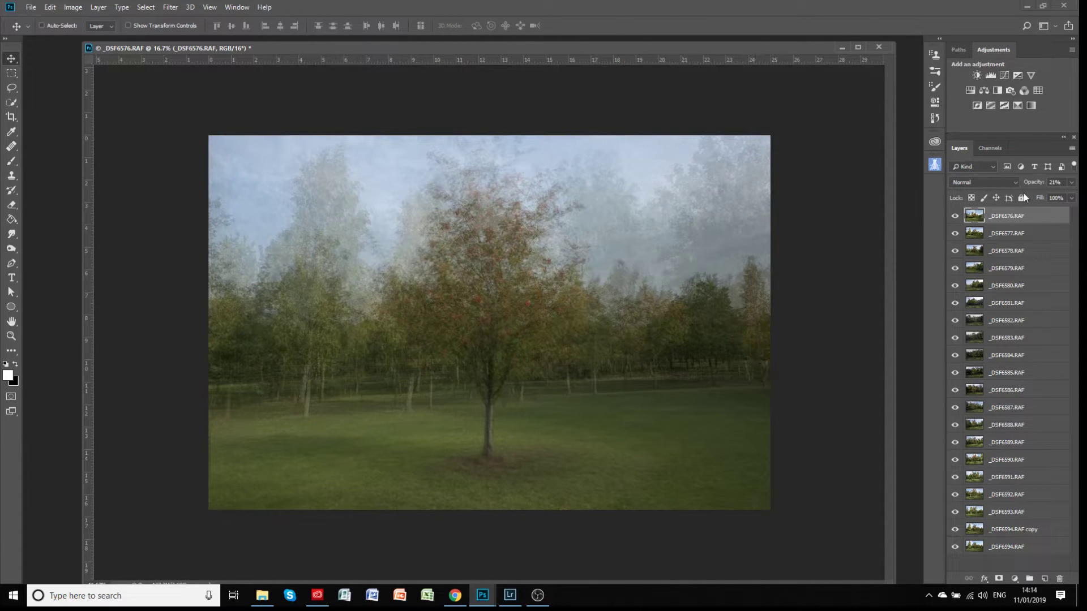
Move the _DSF6594.RAF copy layer to the top of the stack and lower its opacity to about 17%.
{"action": "left_click", "coordinate": [1018, 530]}
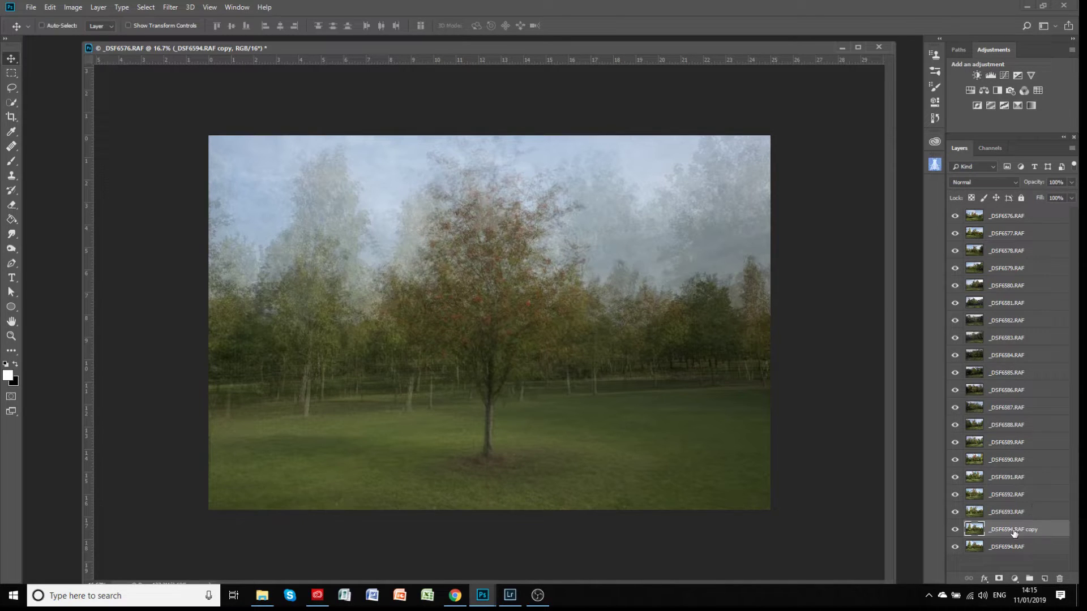
{"action": "left_click_drag", "start_coordinate": [1014, 531], "coordinate": [1003, 217]}
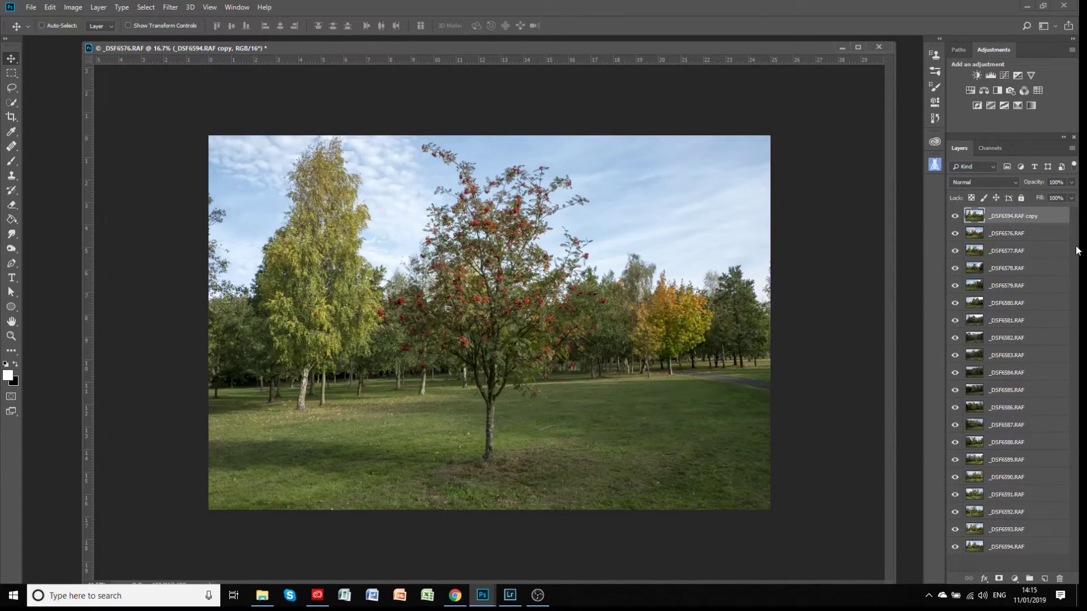
{"action": "left_click", "coordinate": [1071, 181]}
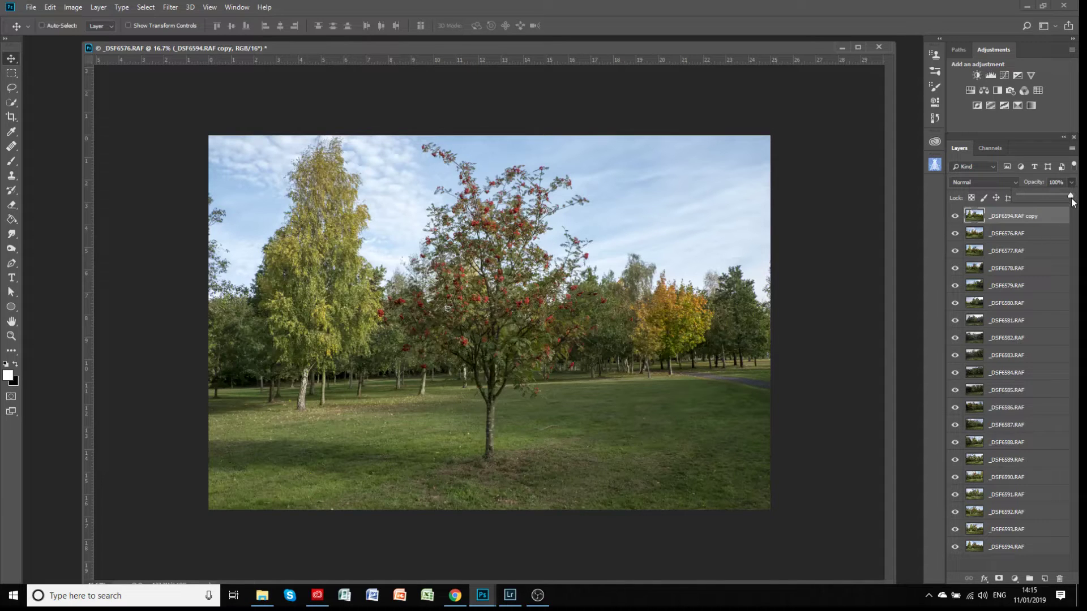
{"action": "left_click_drag", "start_coordinate": [1072, 200], "coordinate": [1032, 208]}
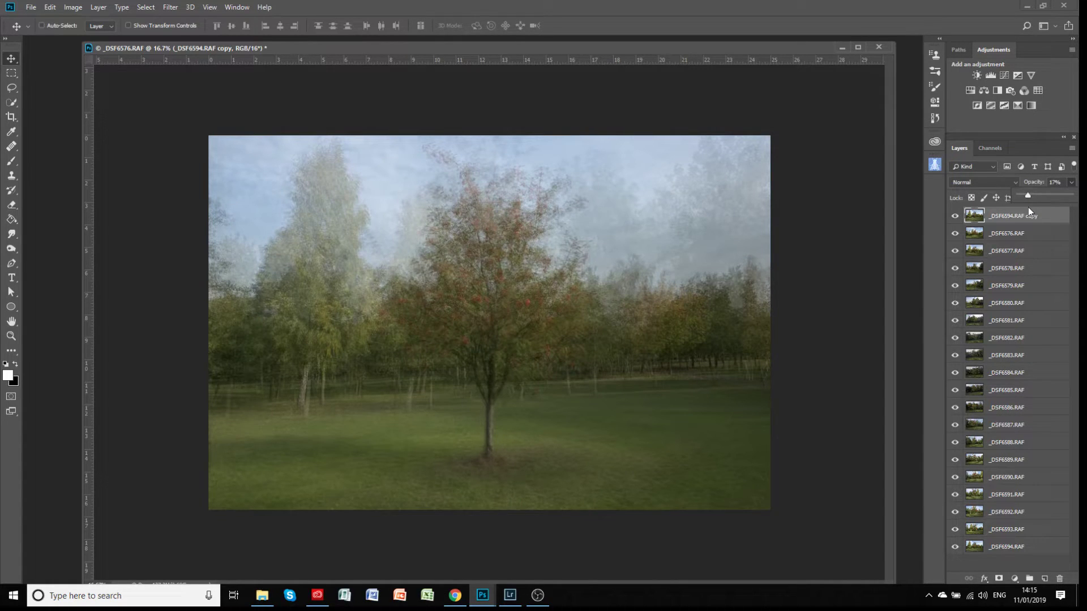
{"action": "left_click_drag", "start_coordinate": [1023, 208], "coordinate": [1030, 211]}
Flatten the image and add a Levels adjustment with the midtones at 1.10 and the white input at 222.
{"action": "right_click", "coordinate": [1004, 358]}
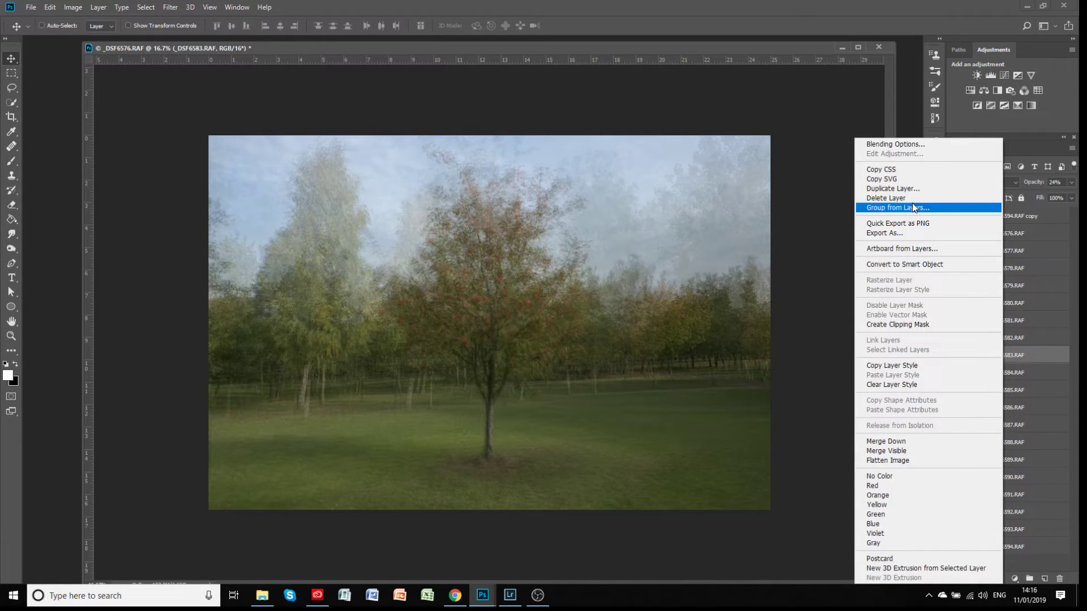
{"action": "left_click", "coordinate": [900, 461]}
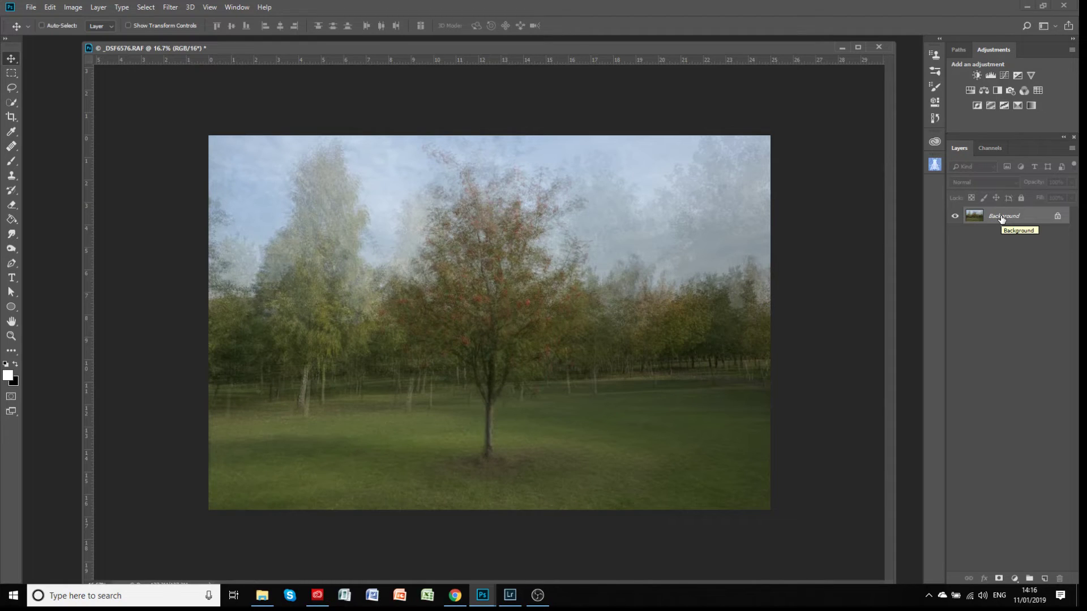
{"action": "left_click", "coordinate": [991, 74]}
{"action": "left_click_drag", "start_coordinate": [907, 166], "coordinate": [854, 168]}
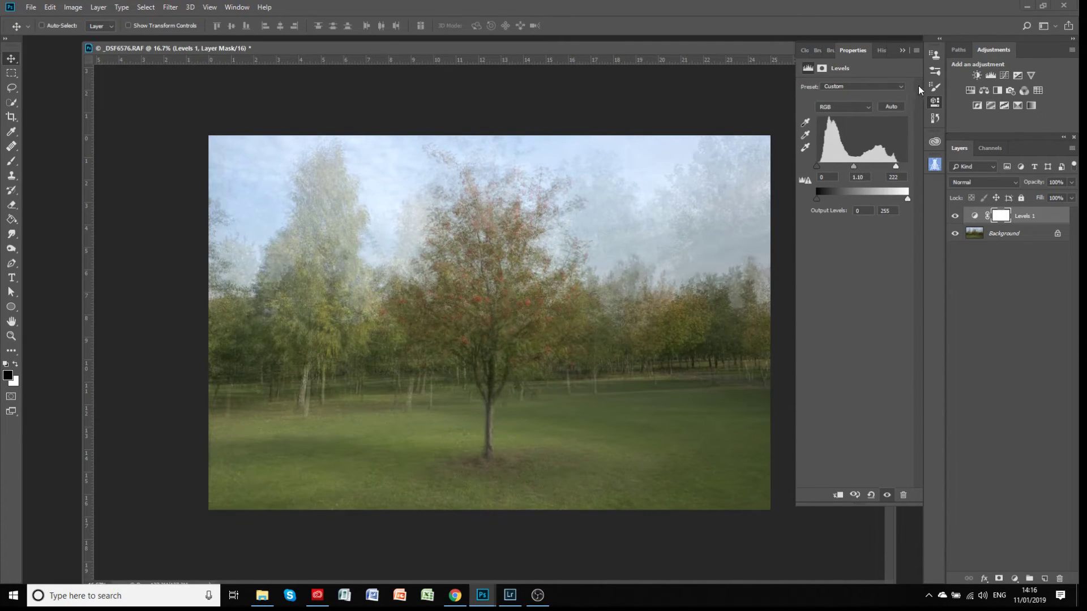
Add a Curves adjustment with a gentle S-curve, lowering the shadows slightly and raising the highlights at input 189 to output 204.
{"action": "left_click", "coordinate": [906, 51]}
{"action": "left_click", "coordinate": [1004, 76]}
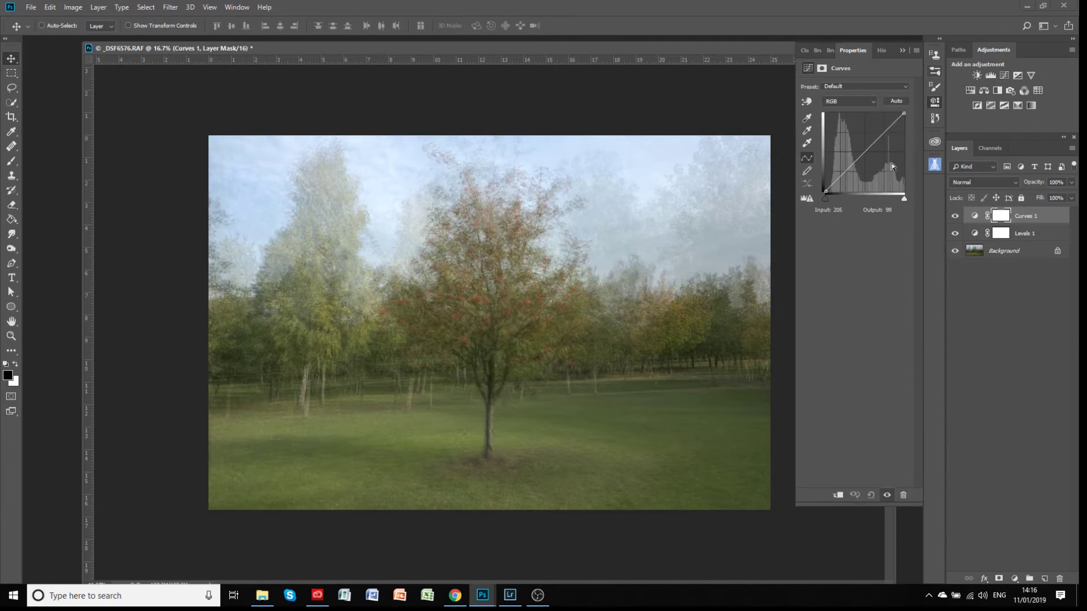
{"action": "left_click_drag", "start_coordinate": [870, 146], "coordinate": [843, 176]}
{"action": "left_click_drag", "start_coordinate": [884, 132], "coordinate": [884, 129]}
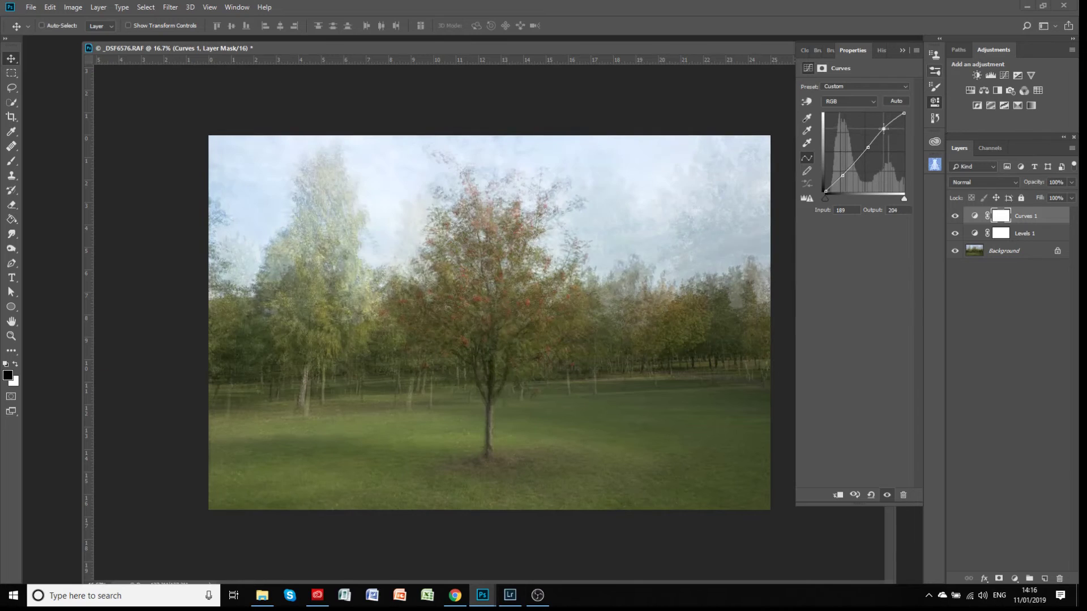
{"action": "left_click", "coordinate": [904, 50]}
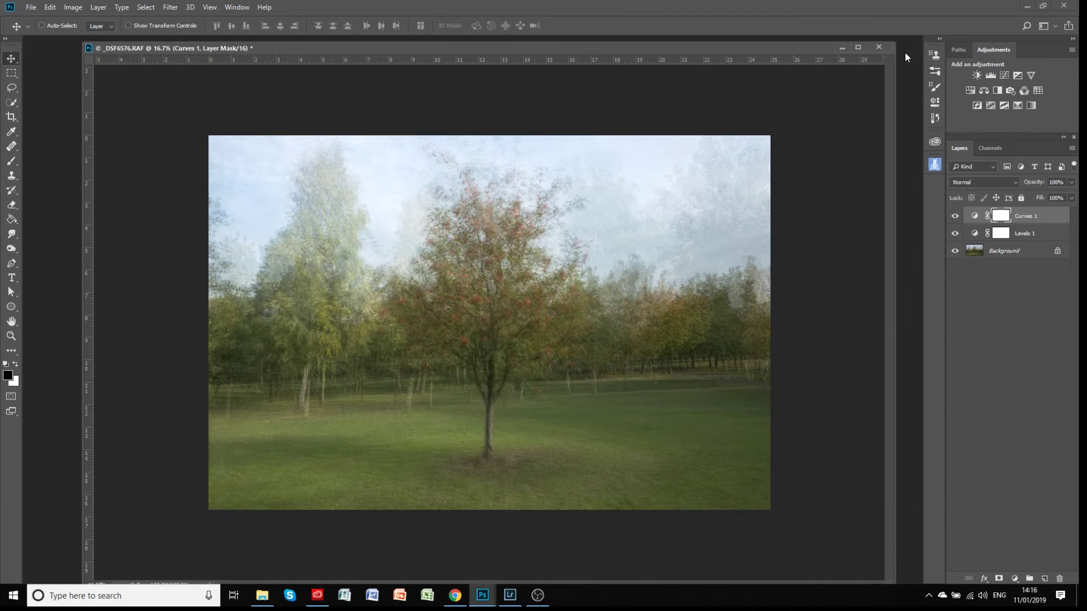
Add a Vibrance adjustment above the curves layer with vibrance at about +30.
{"action": "left_click", "coordinate": [1031, 76]}
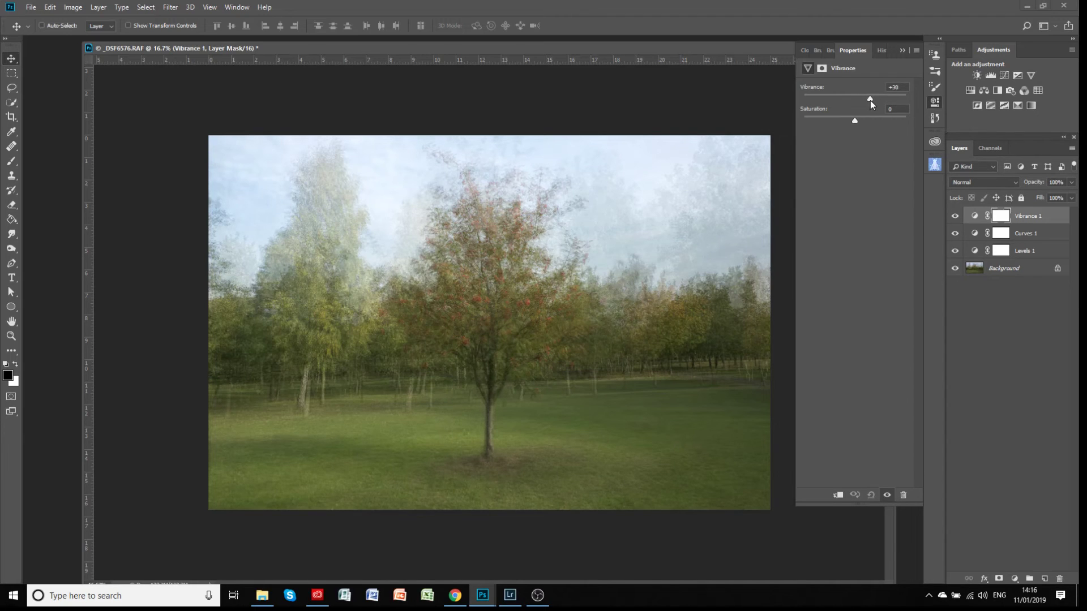
{"action": "left_click_drag", "start_coordinate": [872, 107], "coordinate": [869, 107]}
{"action": "left_click", "coordinate": [902, 51]}
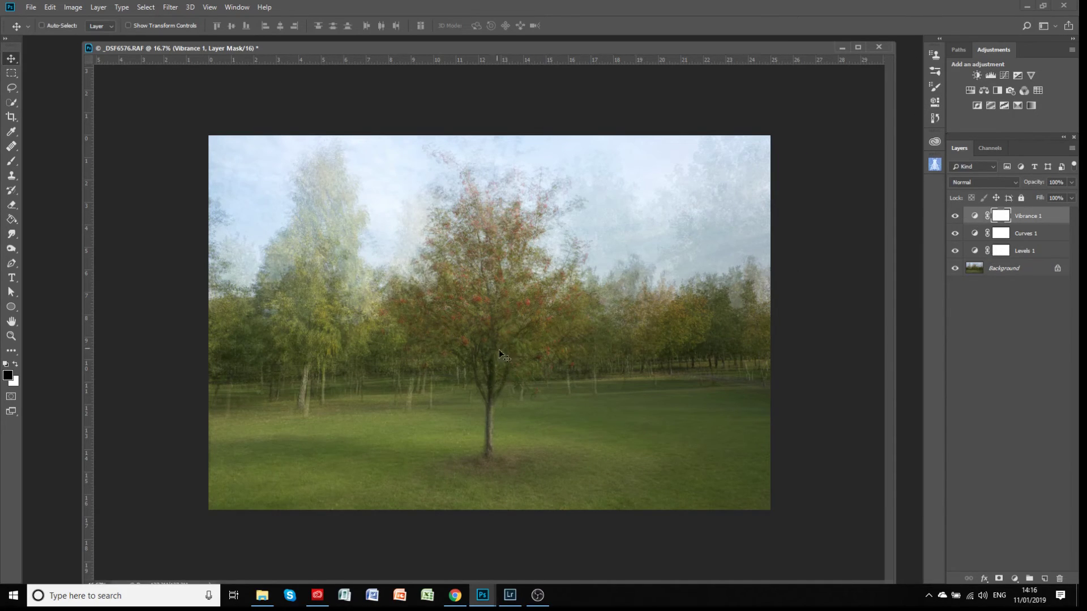
Examine the blended texture of the central tree's foliage and red berries at up to 100% magnification.
{"action": "left_click", "coordinate": [10, 337]}
{"action": "left_click", "coordinate": [501, 302]}
{"action": "left_click", "coordinate": [502, 301]}
{"action": "left_click", "coordinate": [393, 249]}
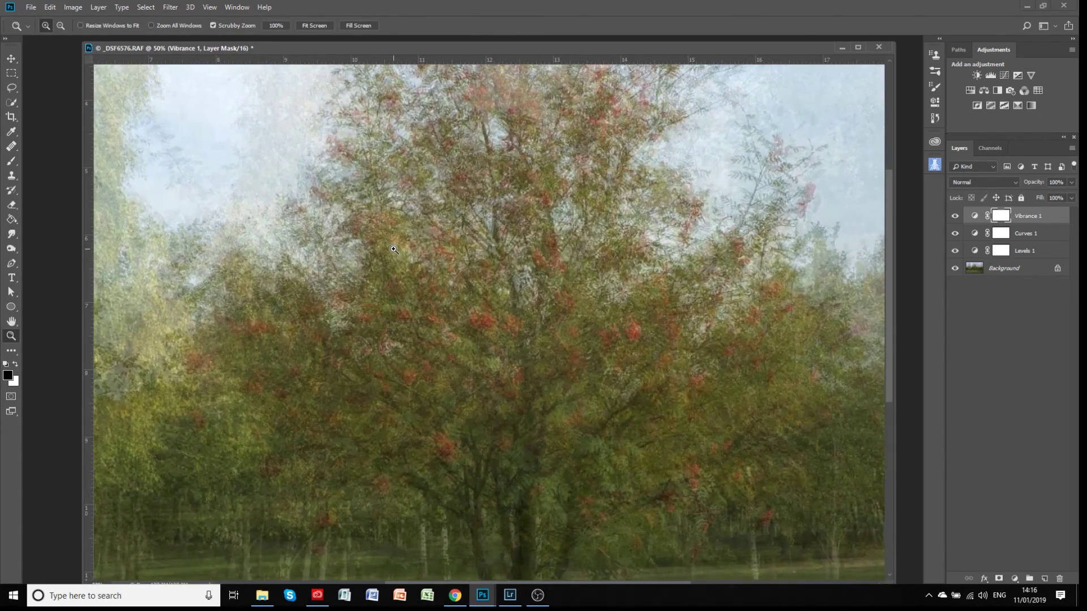
{"action": "left_click", "coordinate": [294, 181]}
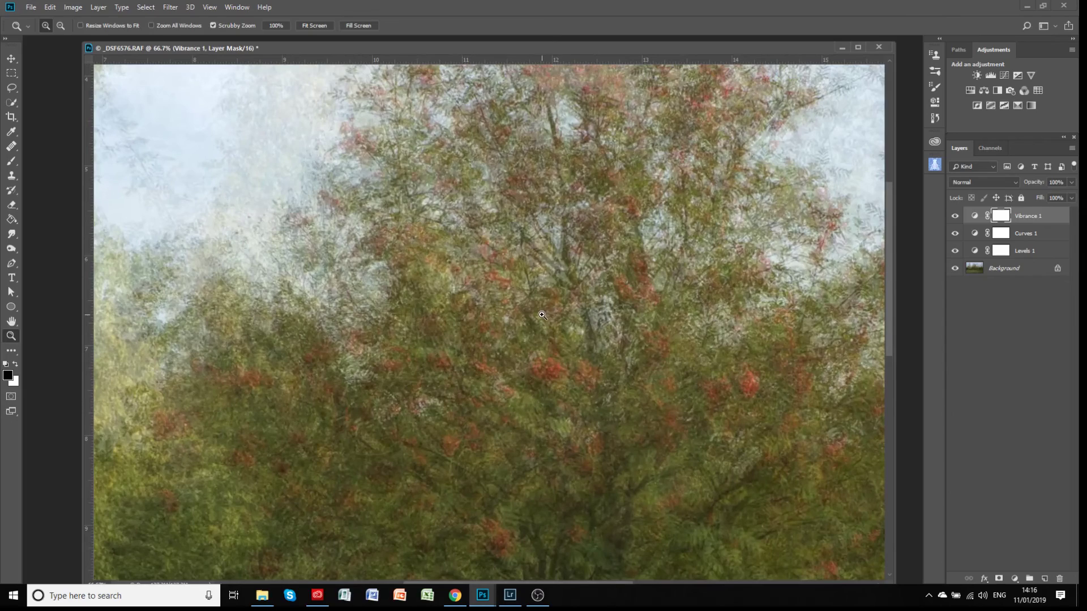
{"action": "left_click", "coordinate": [597, 343]}
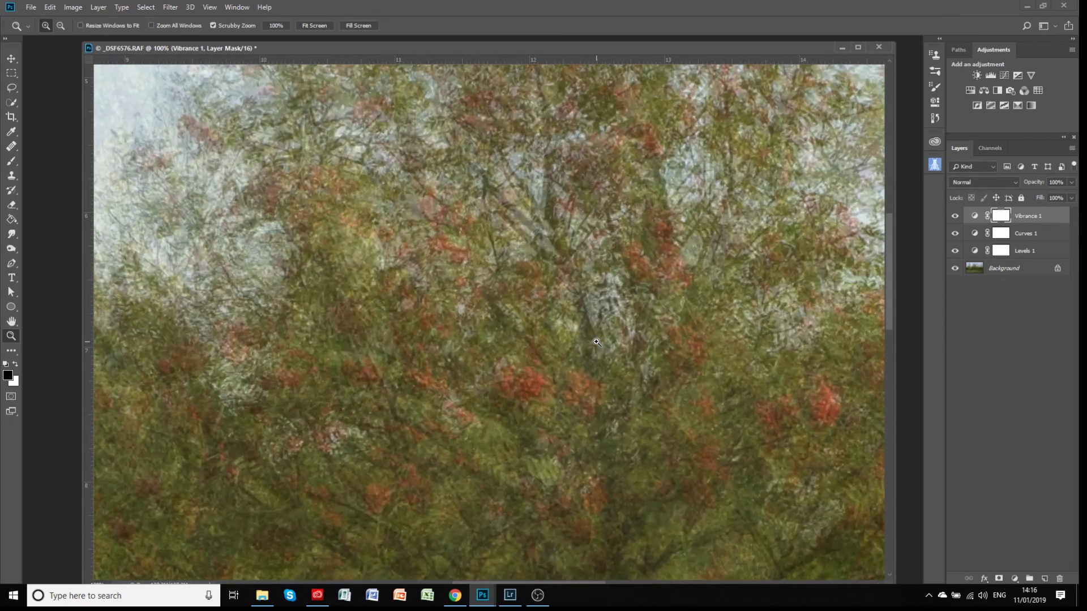
{"action": "scroll", "coordinate": [597, 343], "scroll_direction": "down", "scroll_amount": 5}
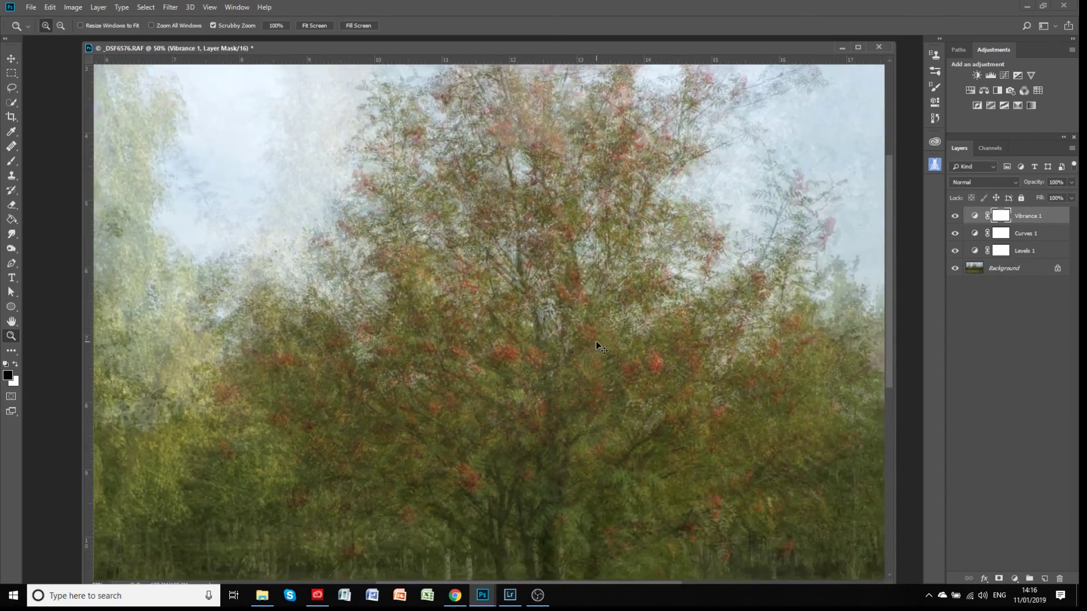